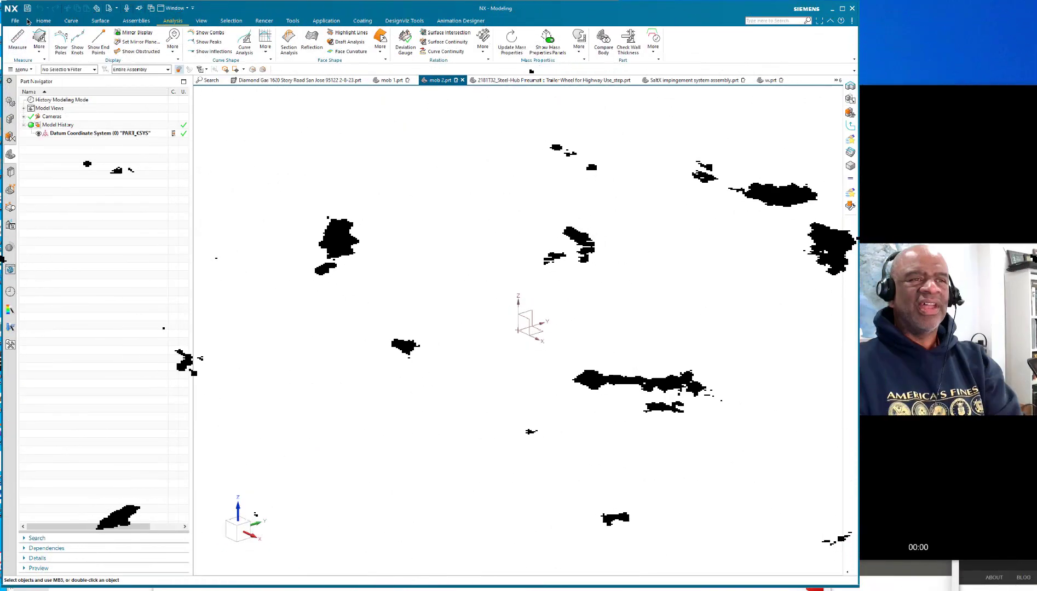
Start a new sketch, move its dialog aside, and set the placement type to On Plane.
click(44, 21)
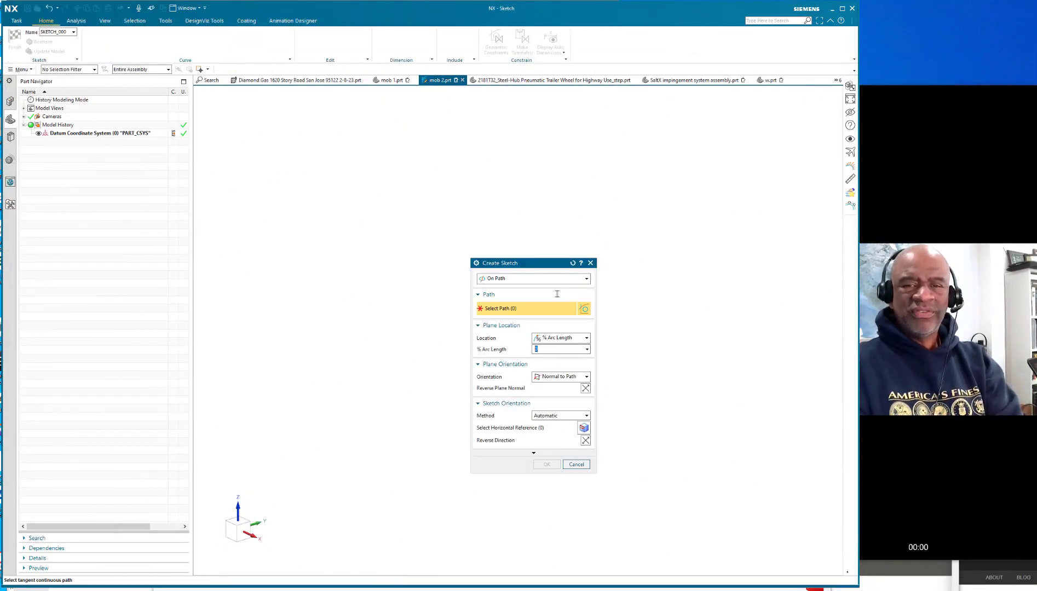
drag(549, 269, 397, 241)
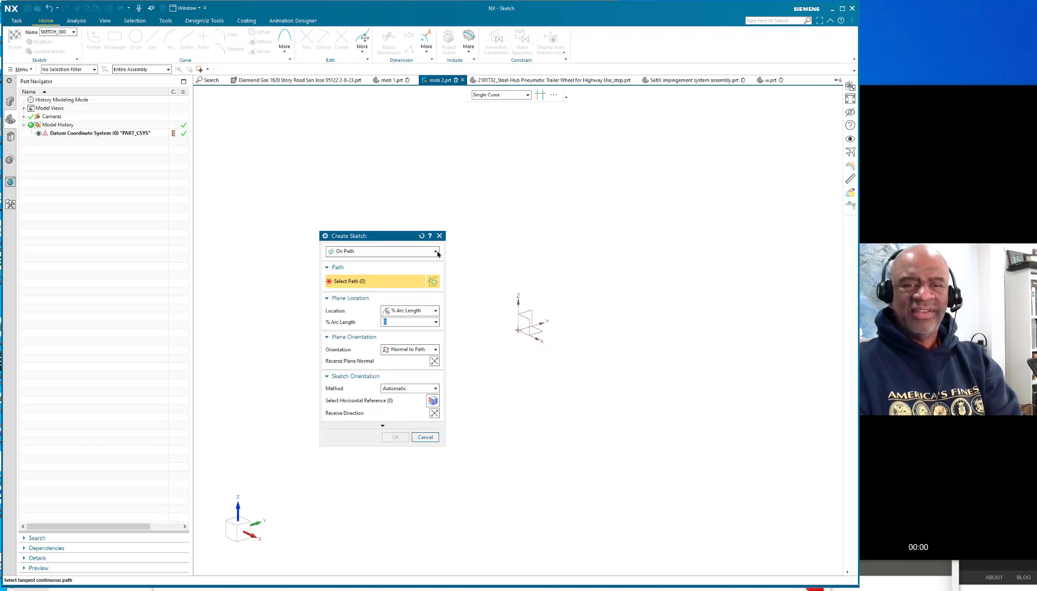
click(437, 254)
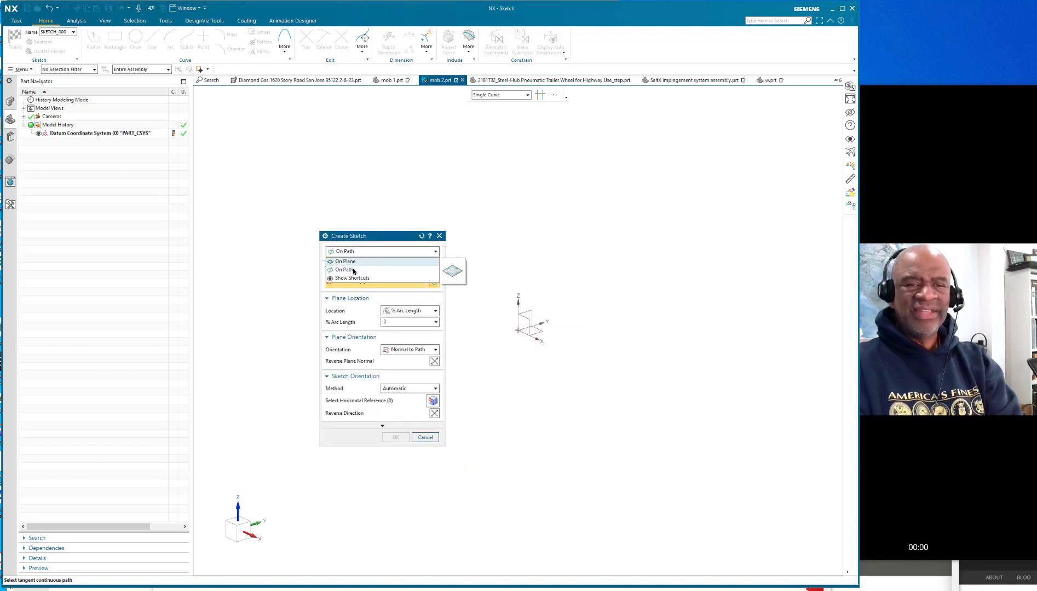
click(350, 262)
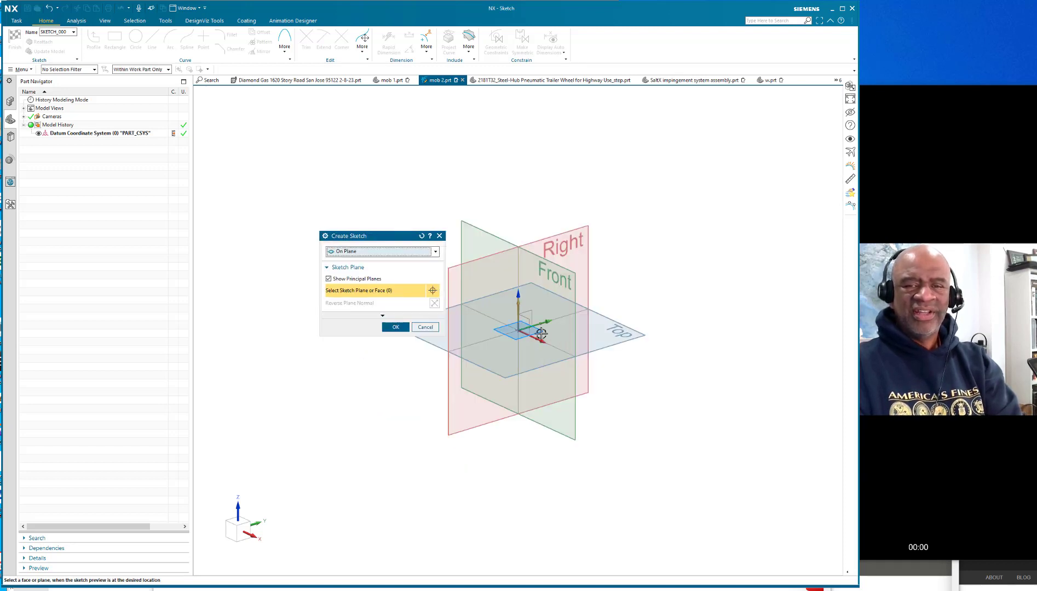
Place the sketch on the Top plane and draw a circle centred on the origin.
click(604, 323)
click(395, 327)
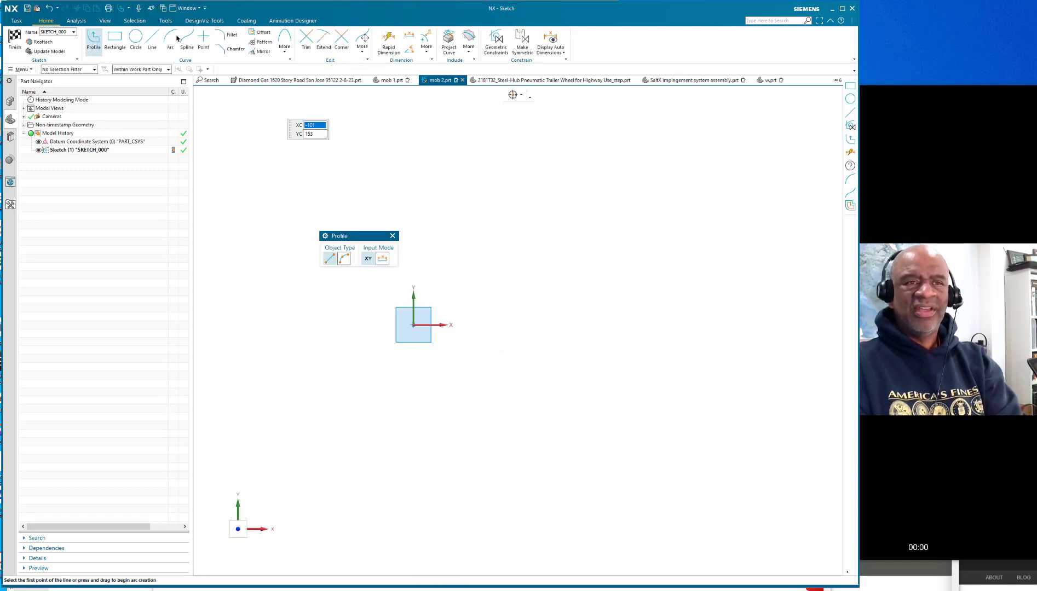
click(135, 36)
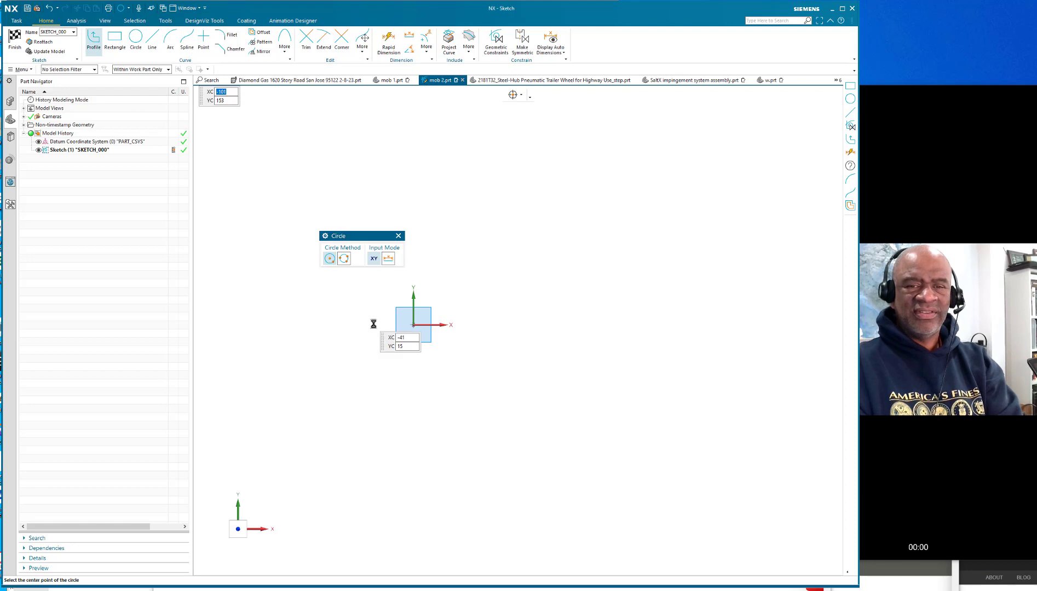
click(413, 325)
click(569, 275)
key(Escape)
Dimension the circle's diameter to 100 and finish the sketch.
key(d)
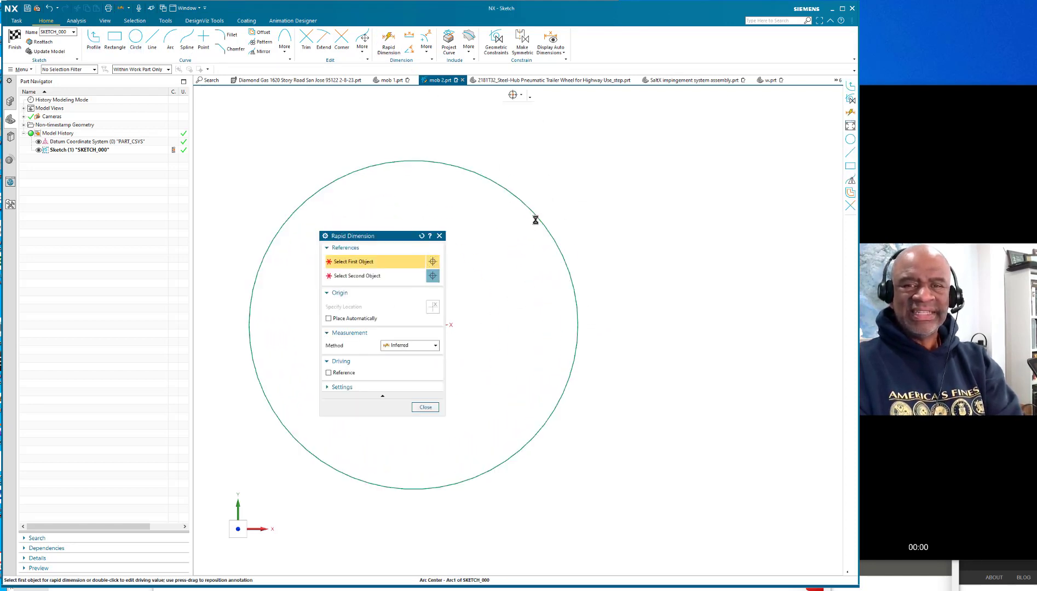
click(540, 221)
click(664, 264)
text(100)
key(Return)
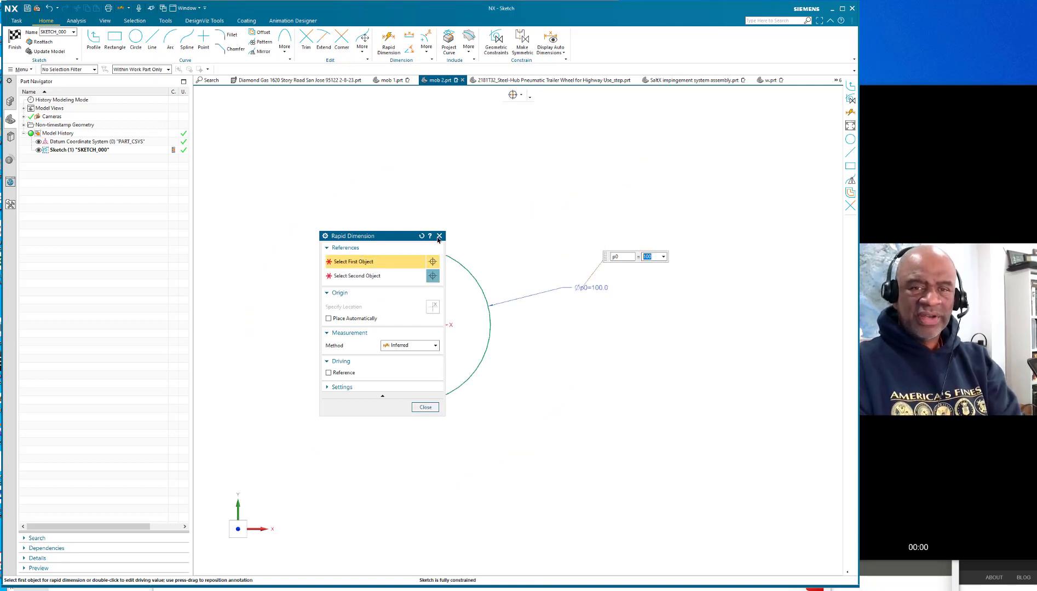
click(439, 236)
scroll(428, 280, up, 4)
scroll(413, 294, down, 2)
scroll(412, 294, up, 3)
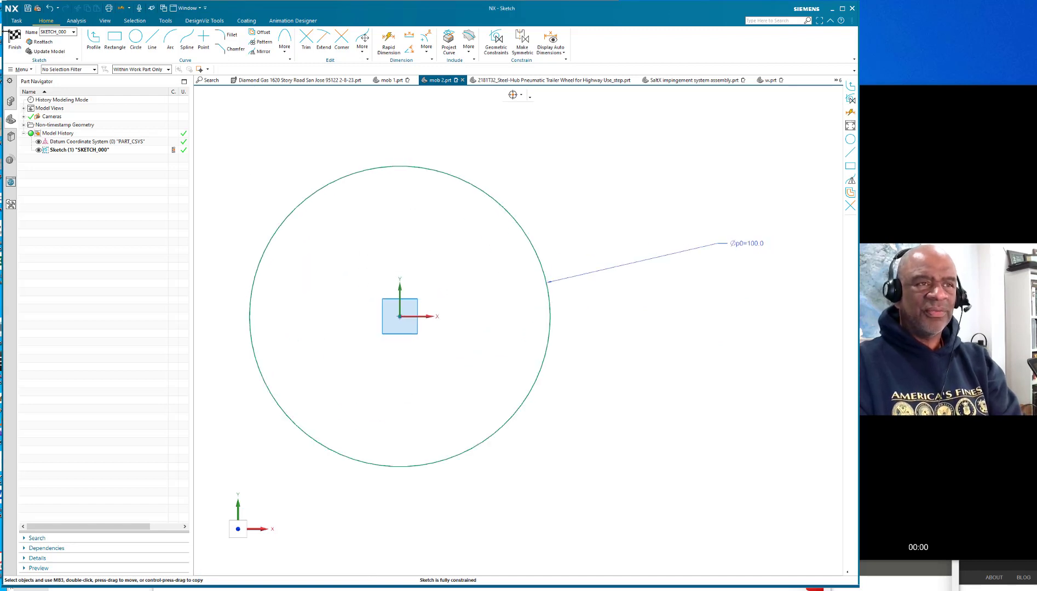
click(13, 37)
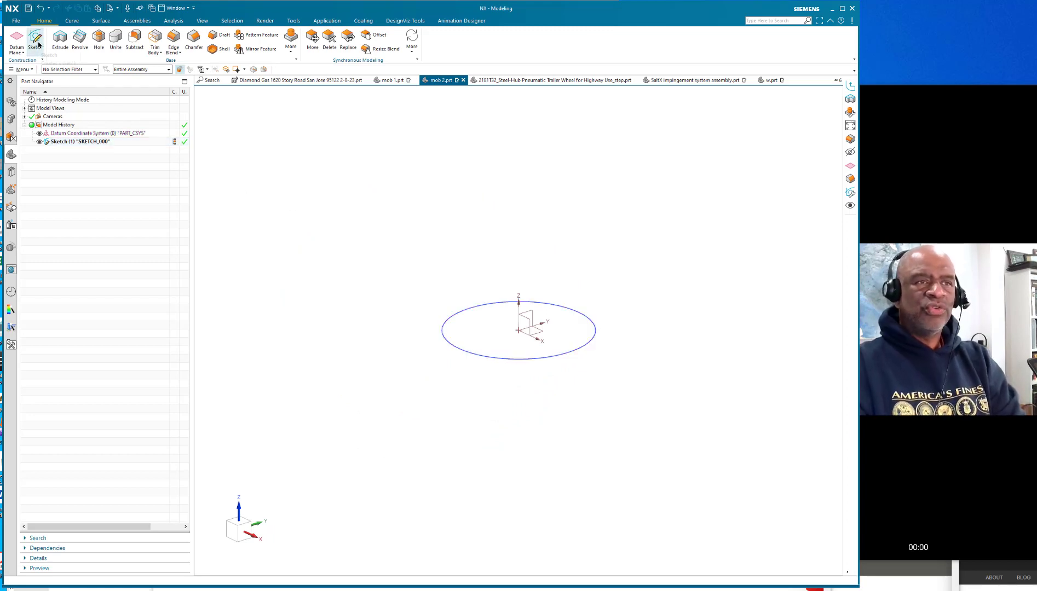
Create a second sketch On Path along the circle at 0% arc length.
click(36, 39)
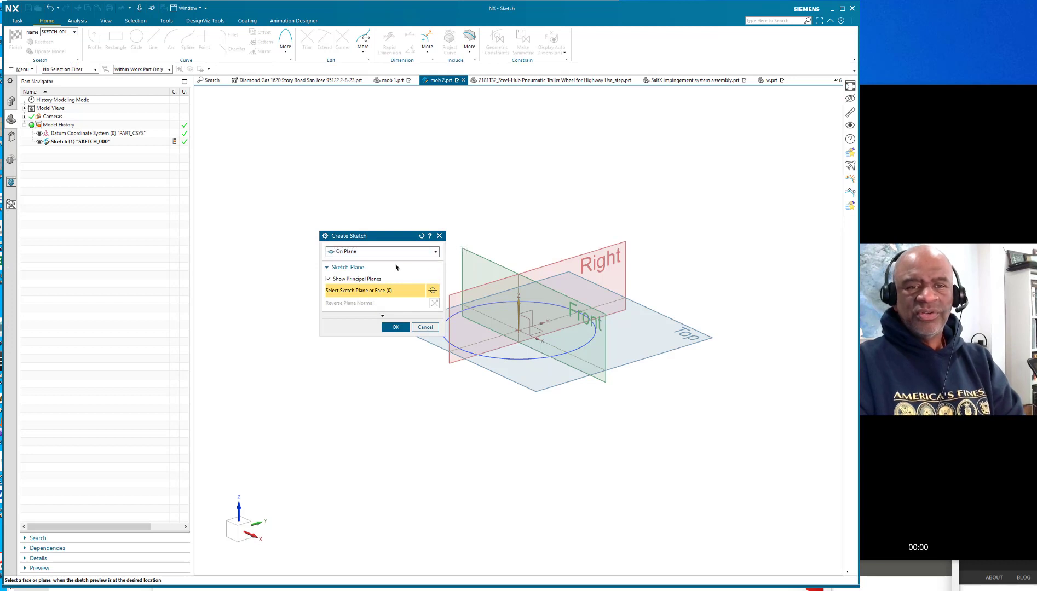
click(383, 251)
click(356, 269)
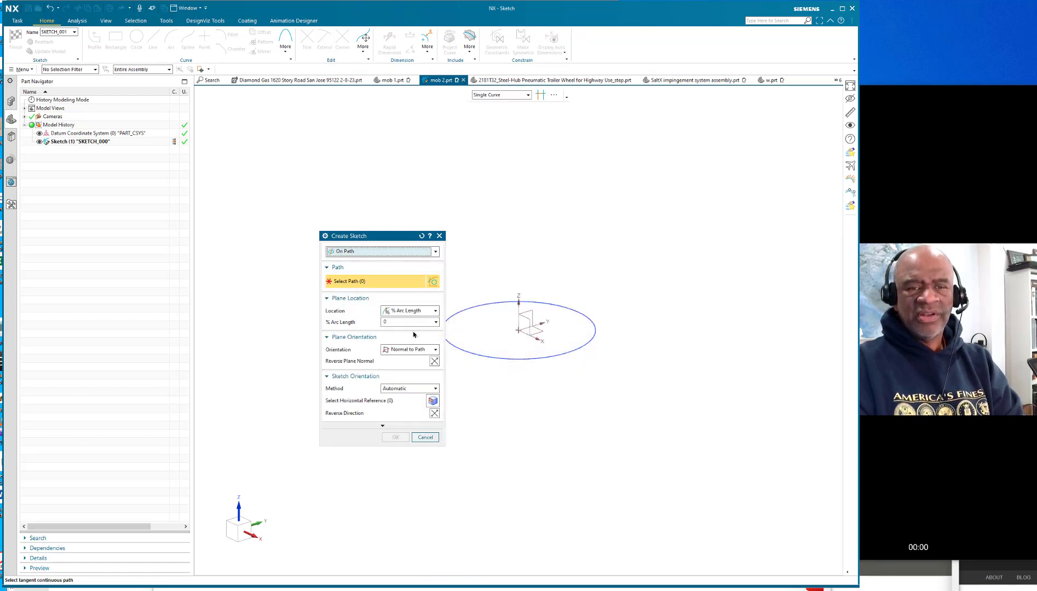
click(591, 326)
click(399, 320)
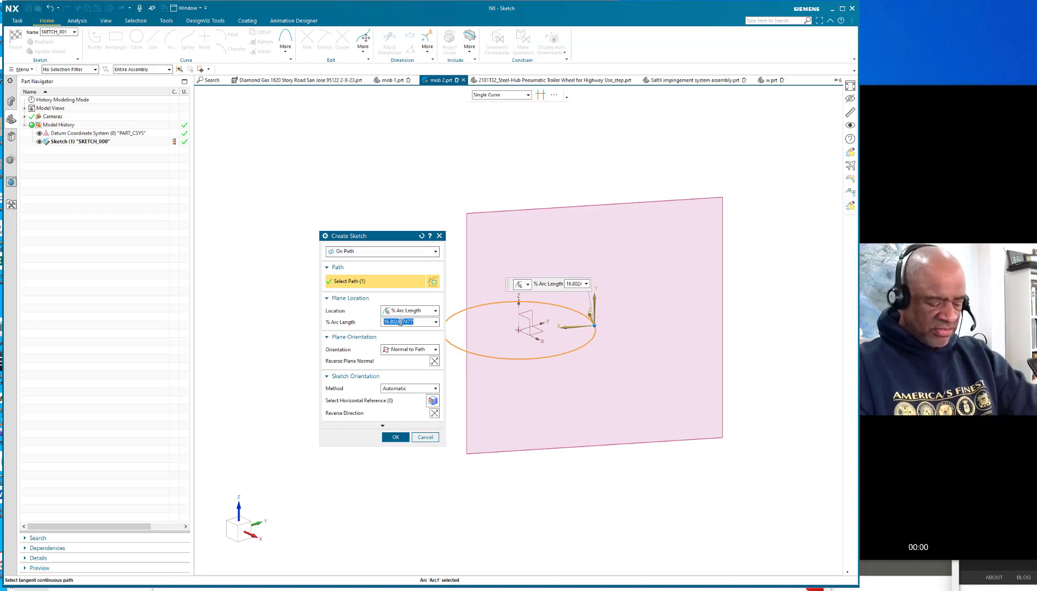
text(0)
key(Return)
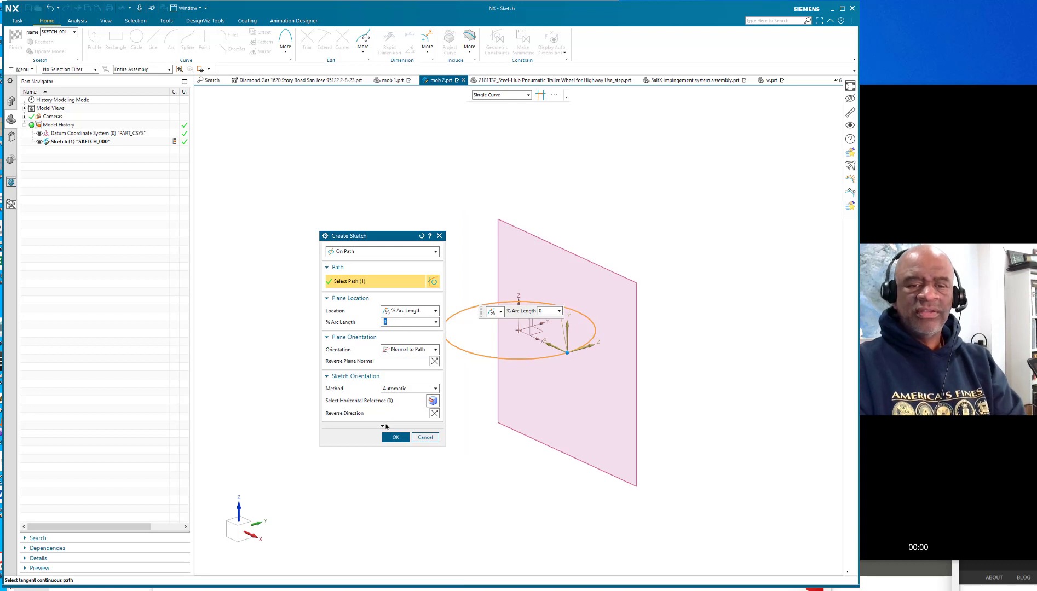
click(393, 438)
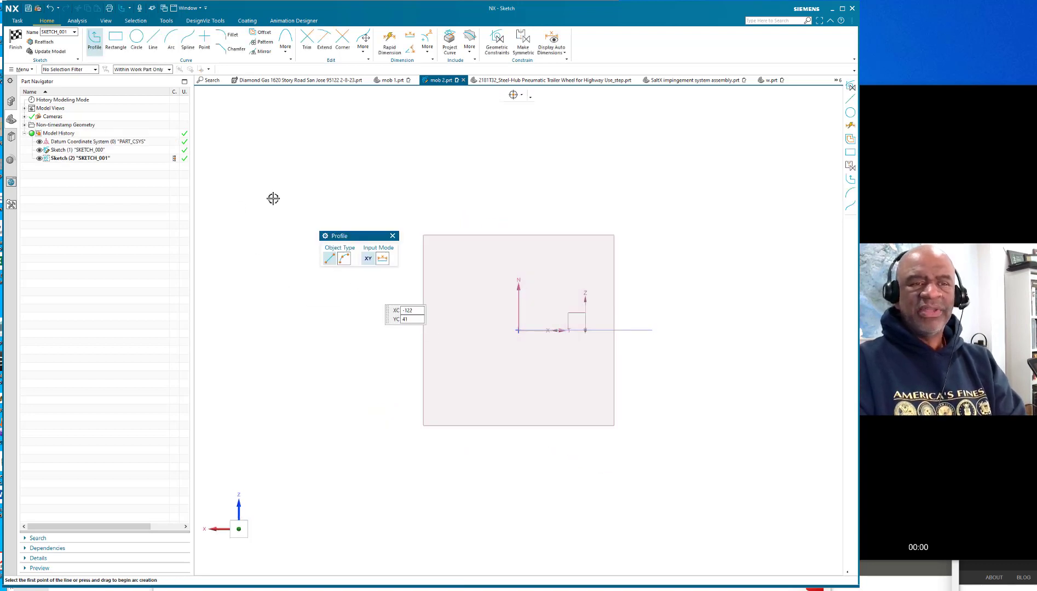
Draw a vertical line in the new sketch.
click(153, 38)
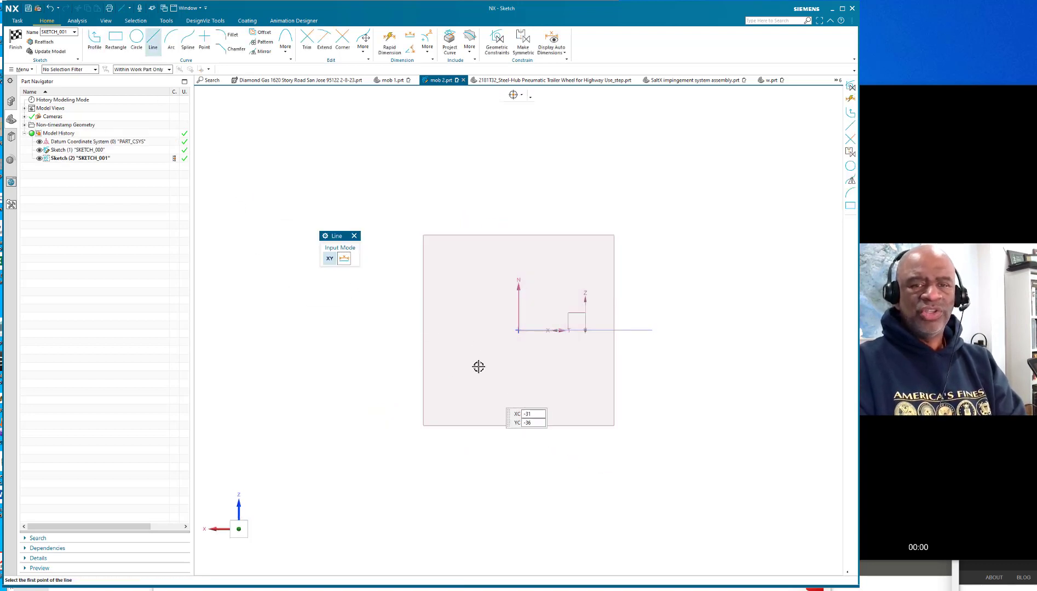
click(497, 309)
click(497, 360)
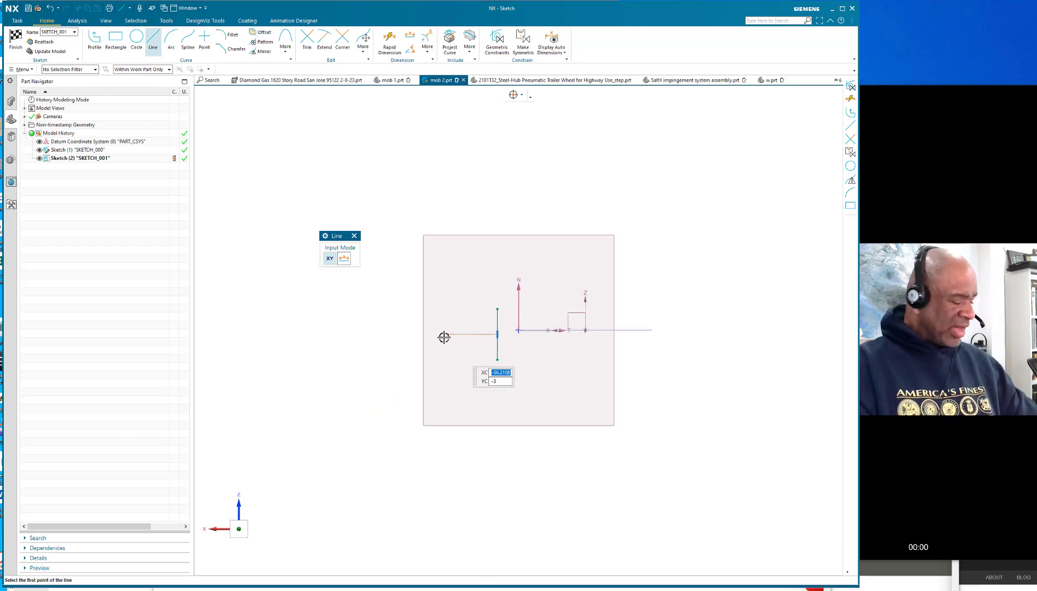
key(Escape)
Constrain the line's midpoint to the origin and make the line pass through the origin.
key(c)
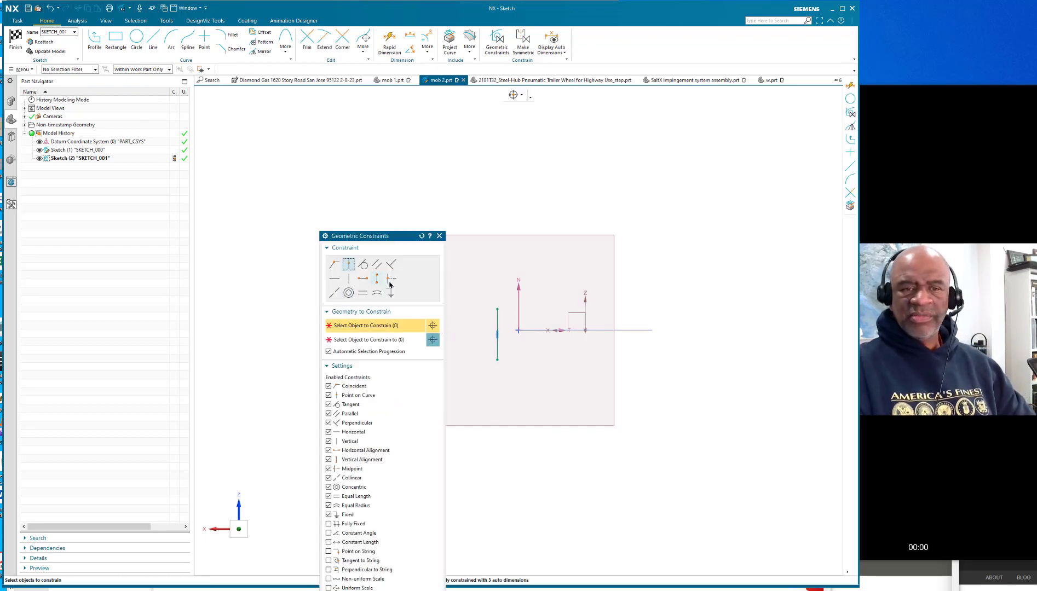
click(518, 331)
click(496, 334)
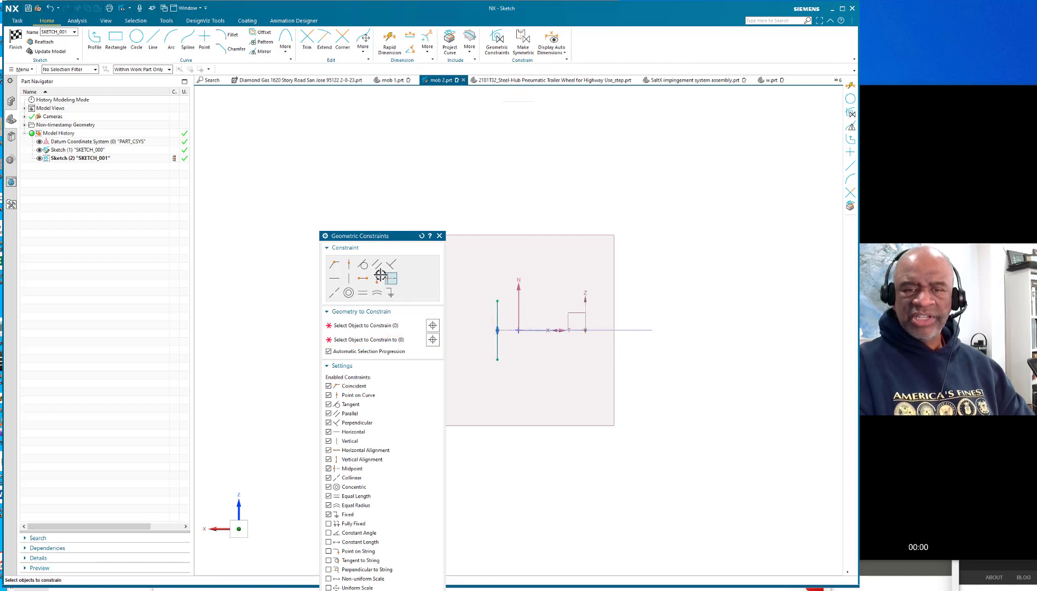
click(348, 264)
click(497, 330)
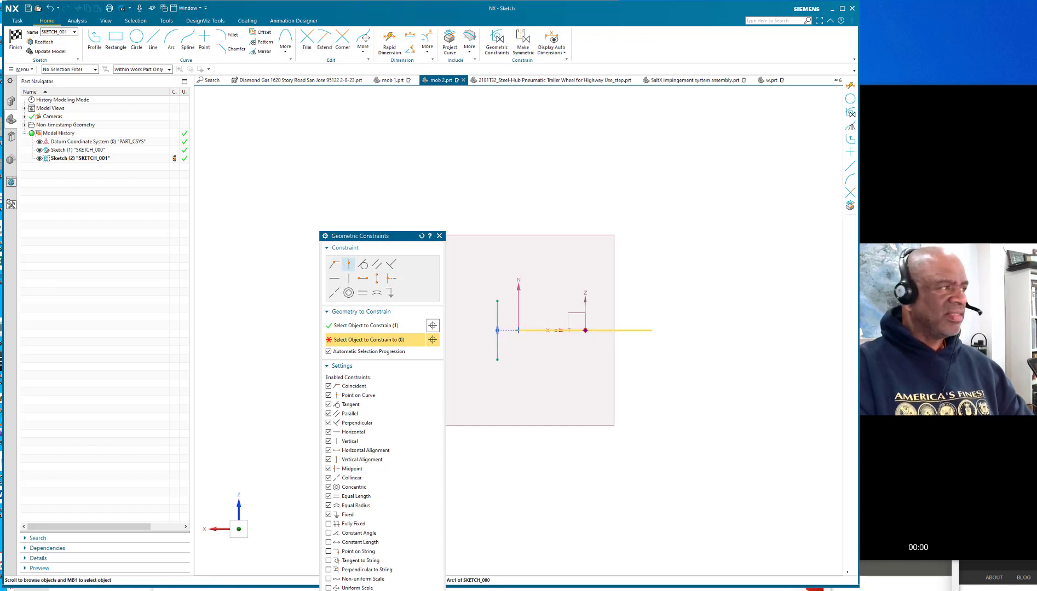
click(519, 330)
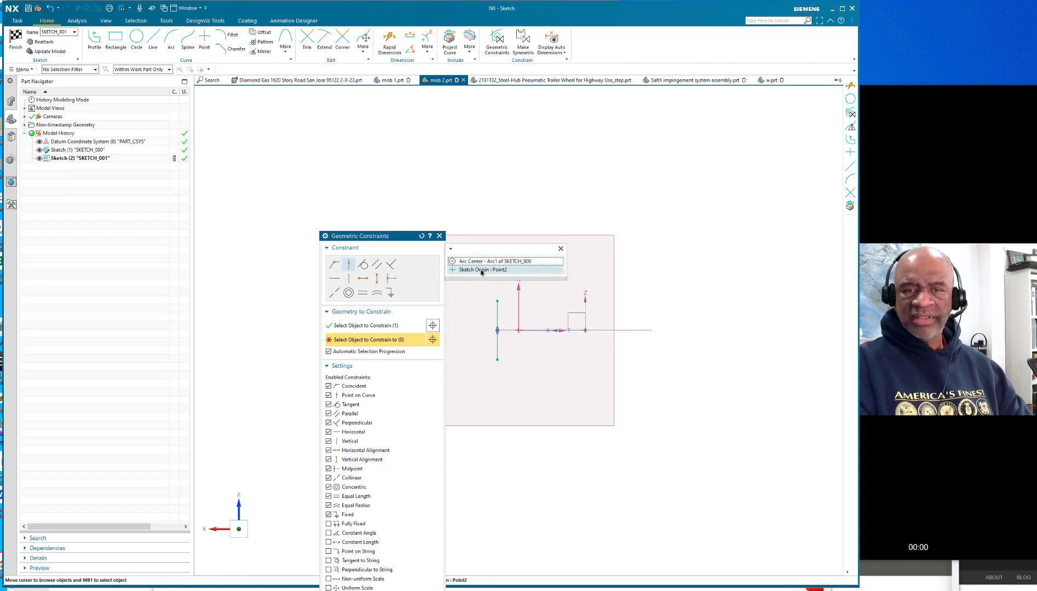
click(482, 270)
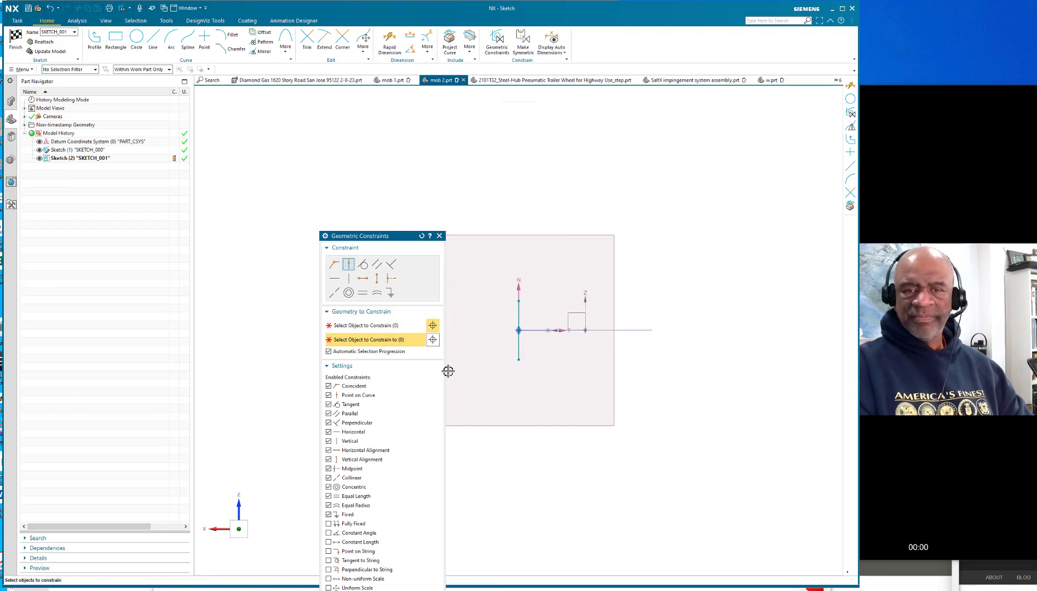
Dimension the line to 30 long, correcting it from 20, and finish the sketch.
click(389, 40)
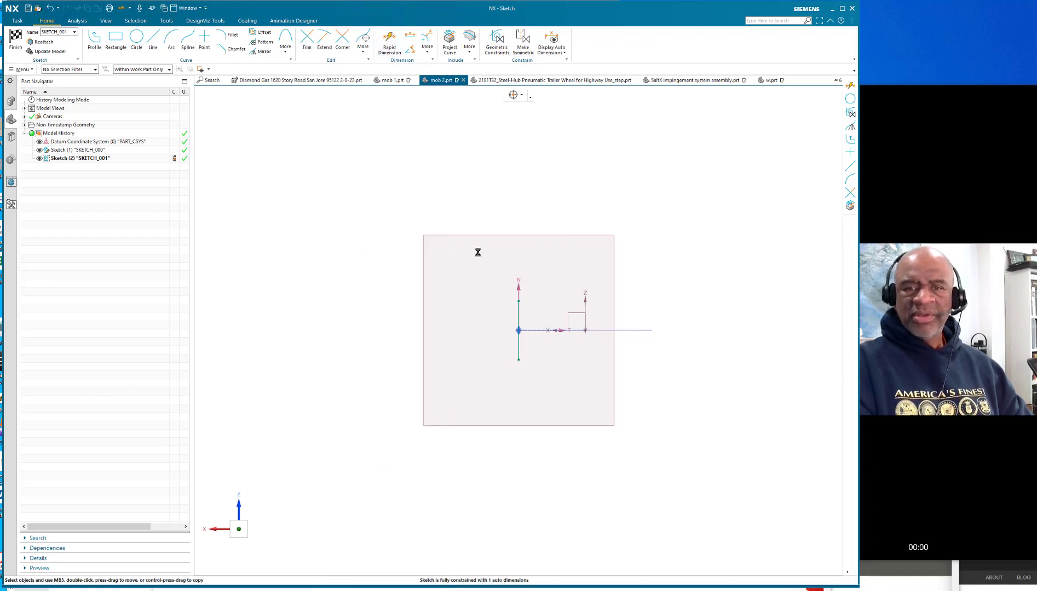
click(519, 311)
click(486, 320)
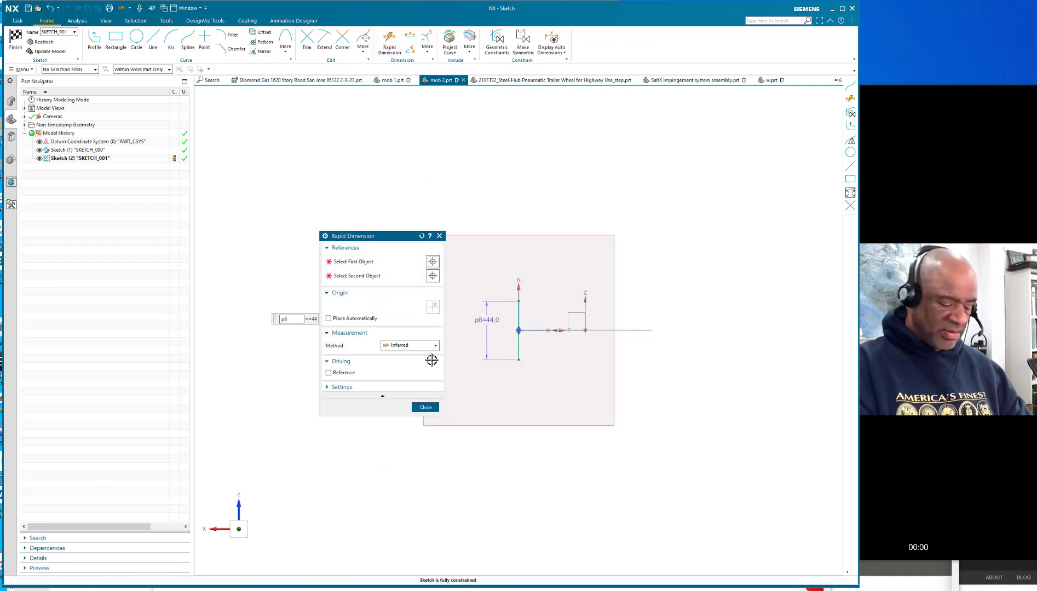
text(20)
key(Return)
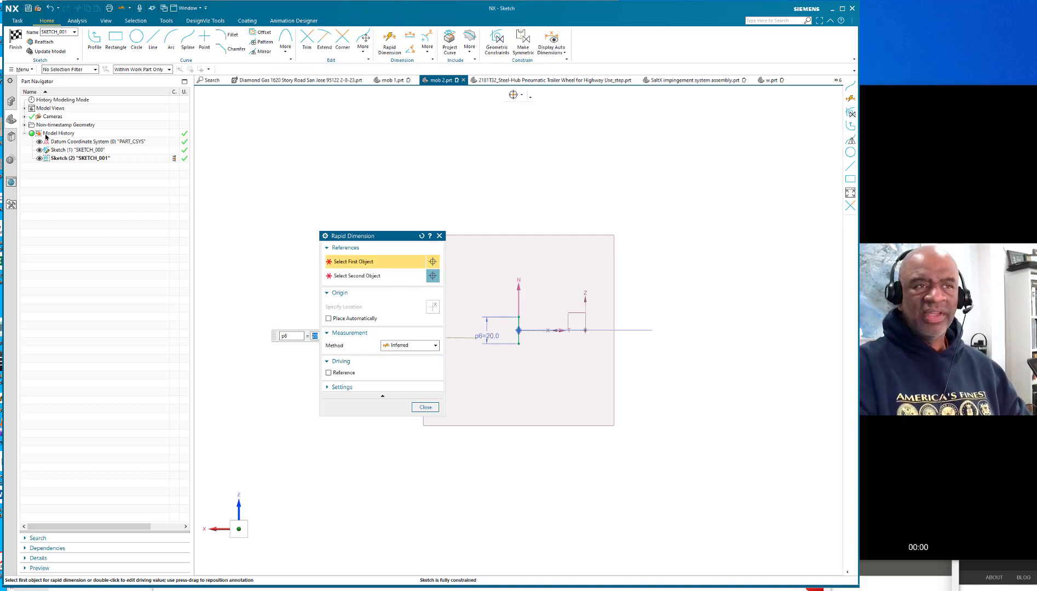
click(490, 338)
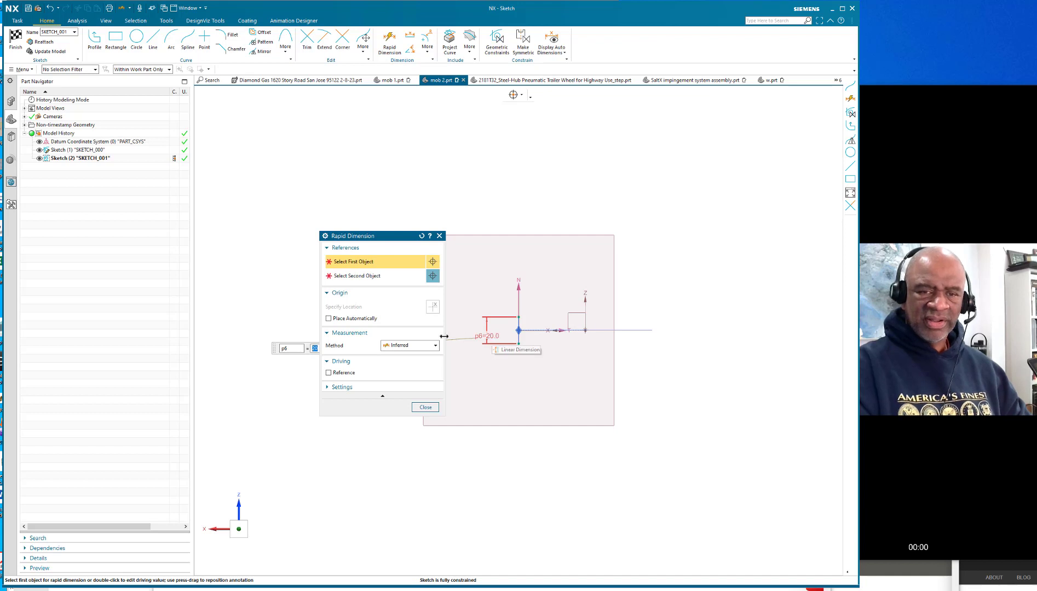
text(30)
key(Return)
click(20, 47)
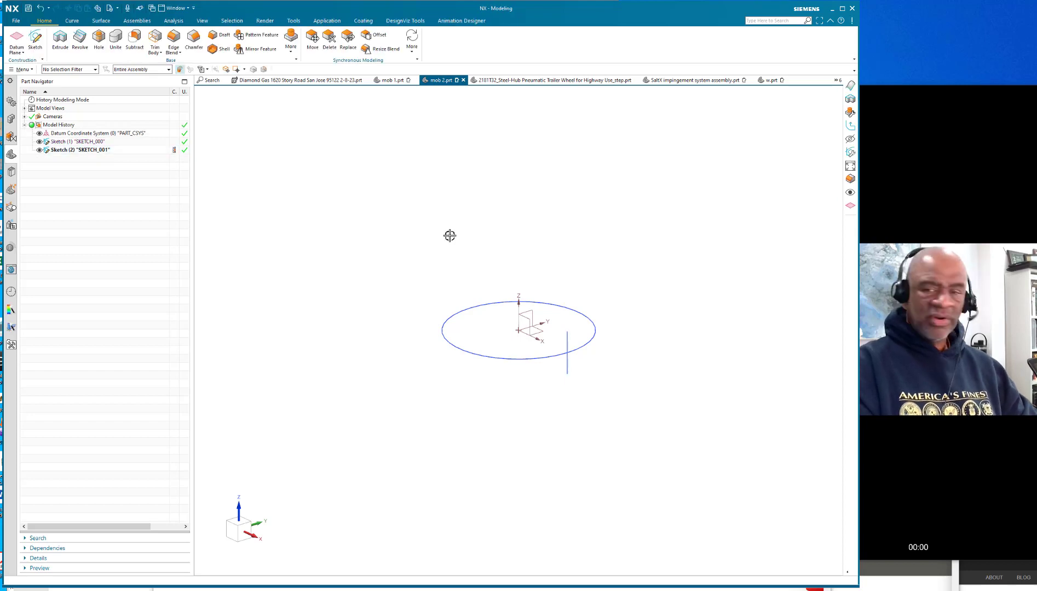
Sweep the line along the circle with the twist angle ending at a=360, creating Swept (3).
mouse_move(446, 236)
middle_down()
mouse_move(427, 250)
mouse_move(449, 277)
middle_up()
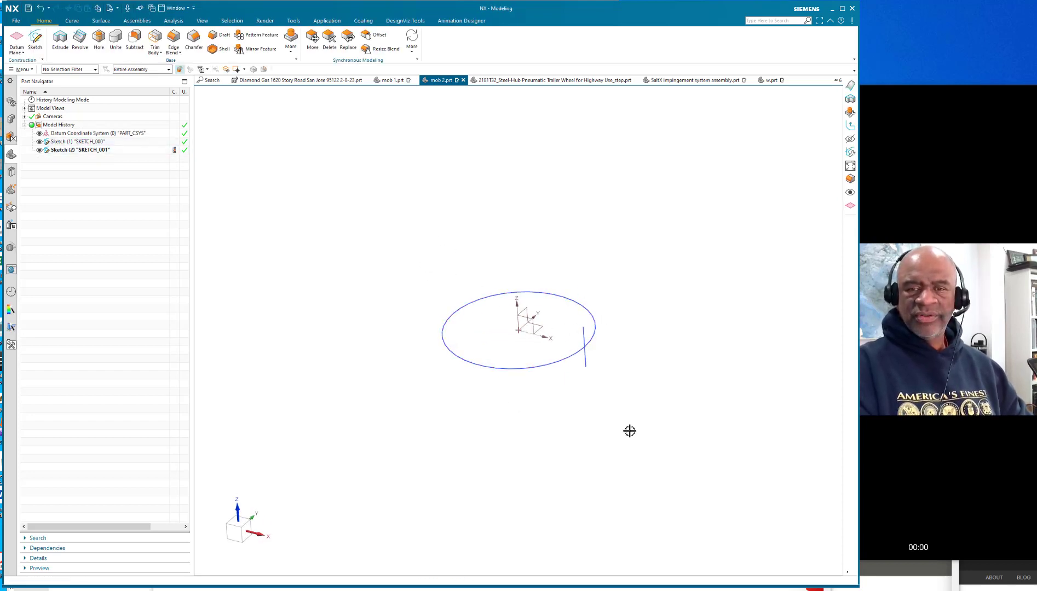
middle_drag(352, 333, 344, 271)
click(101, 20)
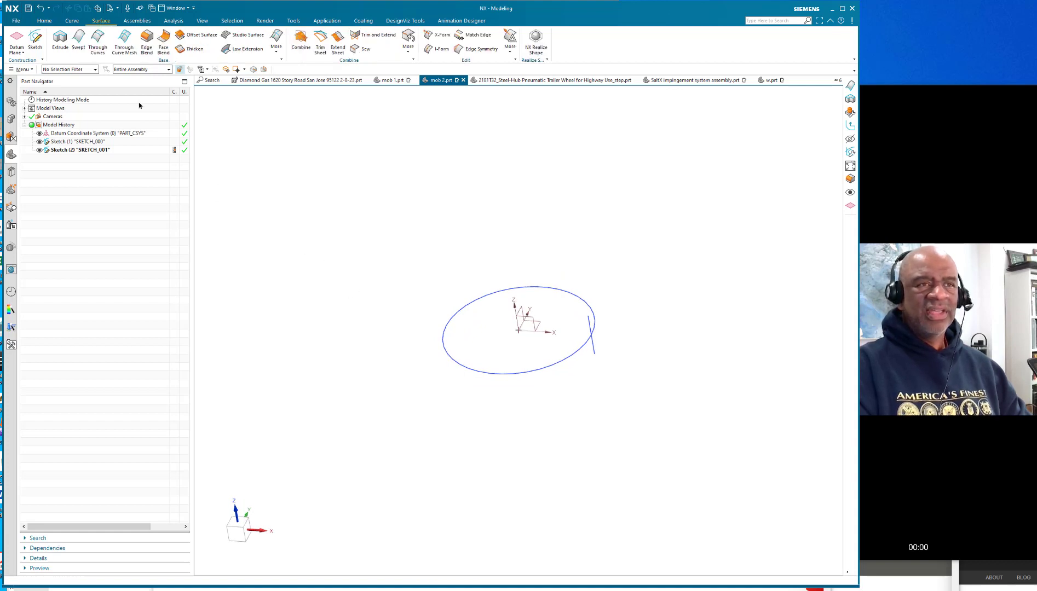
click(78, 39)
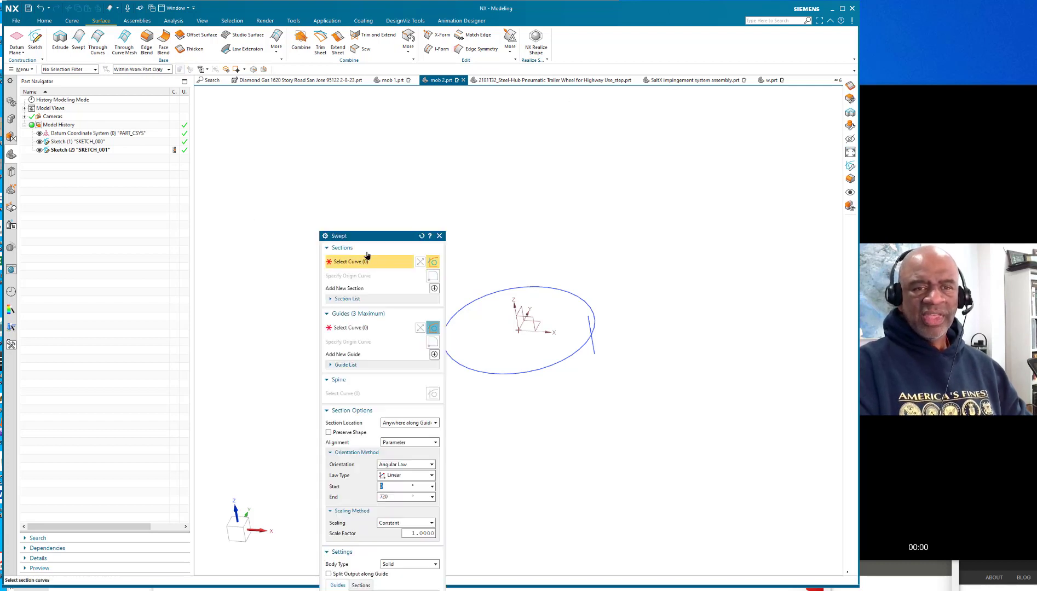
click(579, 324)
click(335, 328)
click(335, 327)
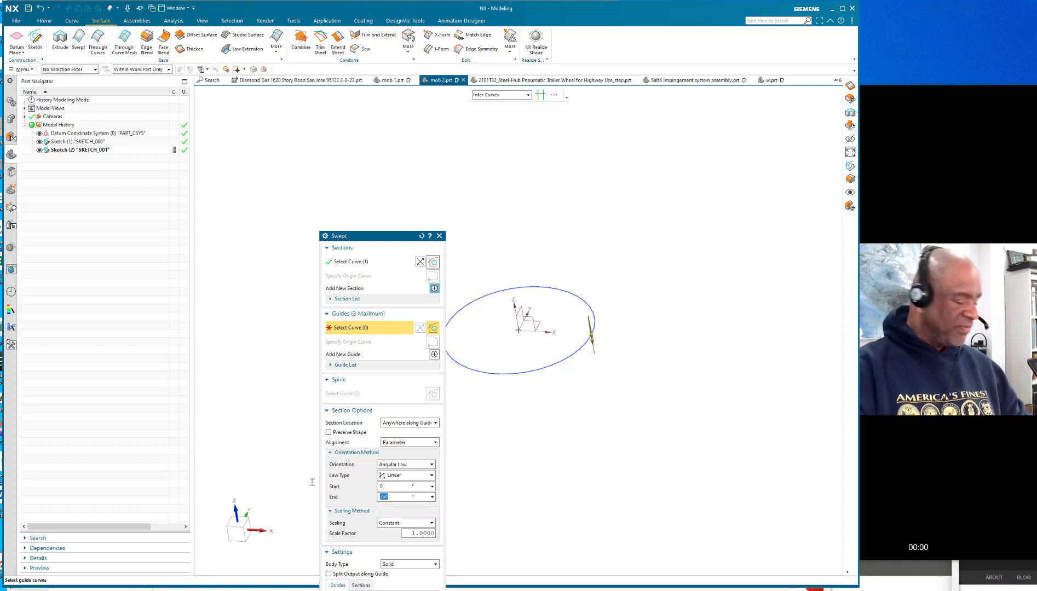
text(a=)
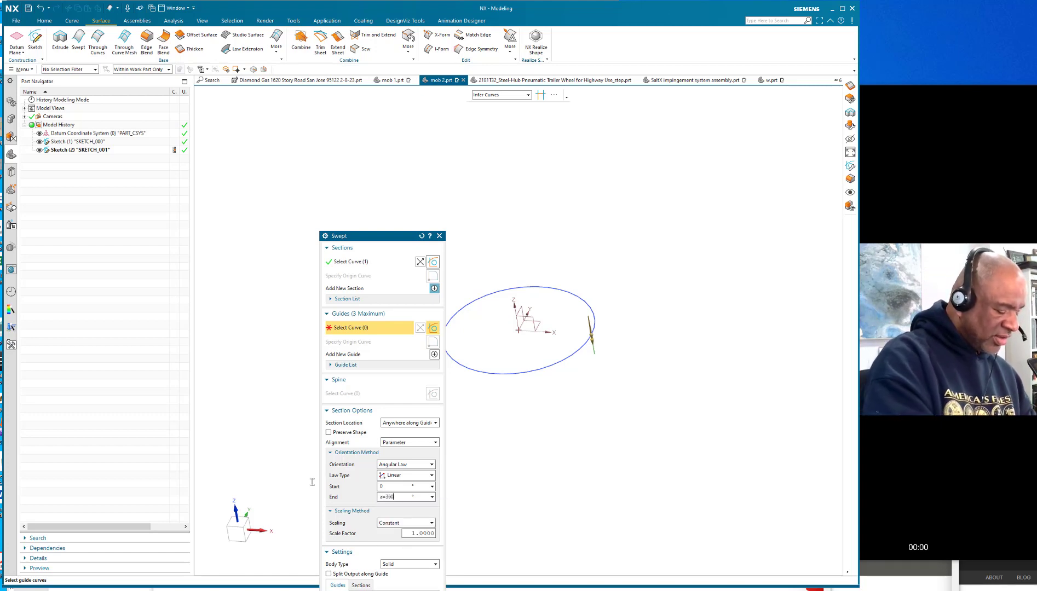
key(Return)
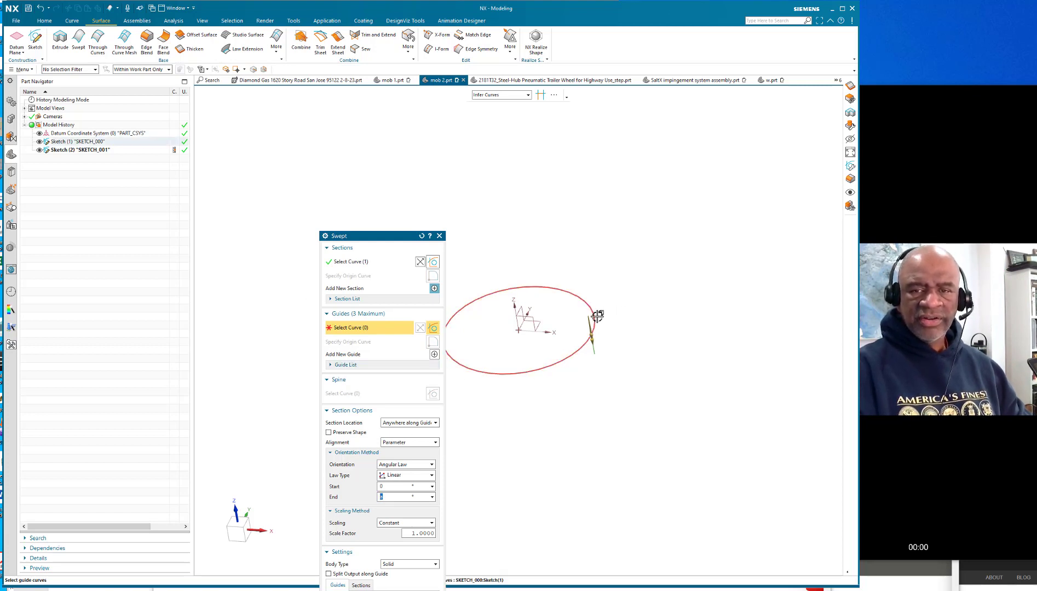
click(596, 316)
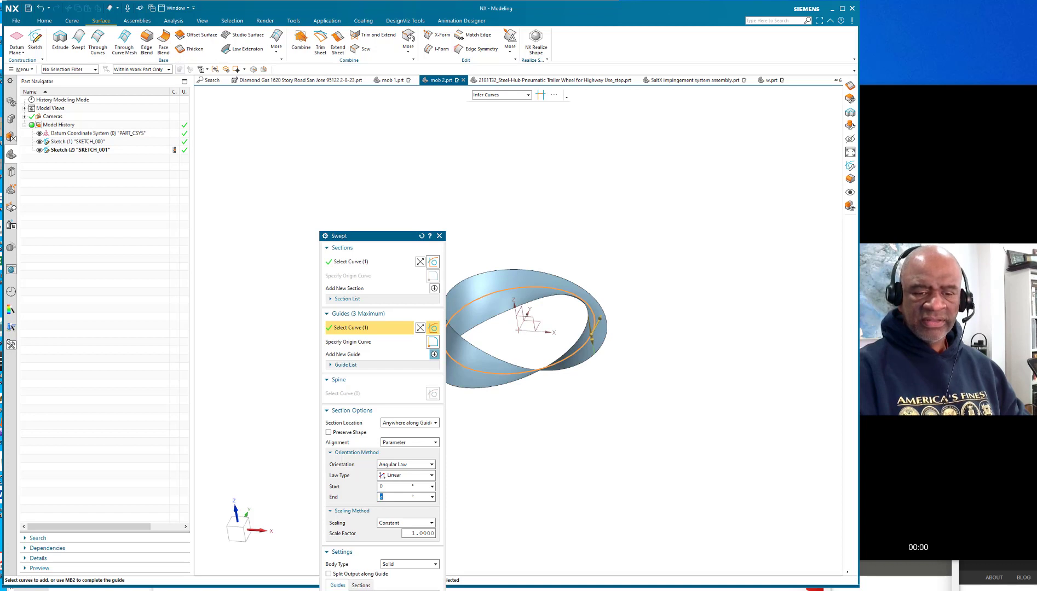
middle_click(562, 435)
mouse_move(562, 436)
middle_down()
mouse_move(597, 405)
mouse_move(564, 425)
mouse_move(534, 473)
mouse_move(569, 412)
mouse_move(577, 435)
mouse_move(567, 435)
middle_up()
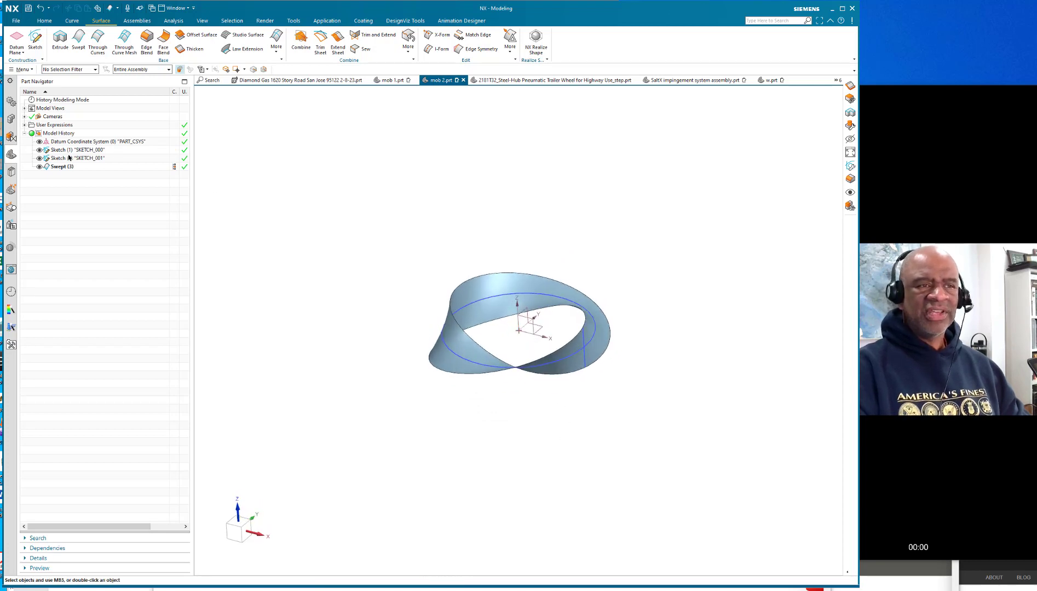
click(24, 126)
double_click(53, 133)
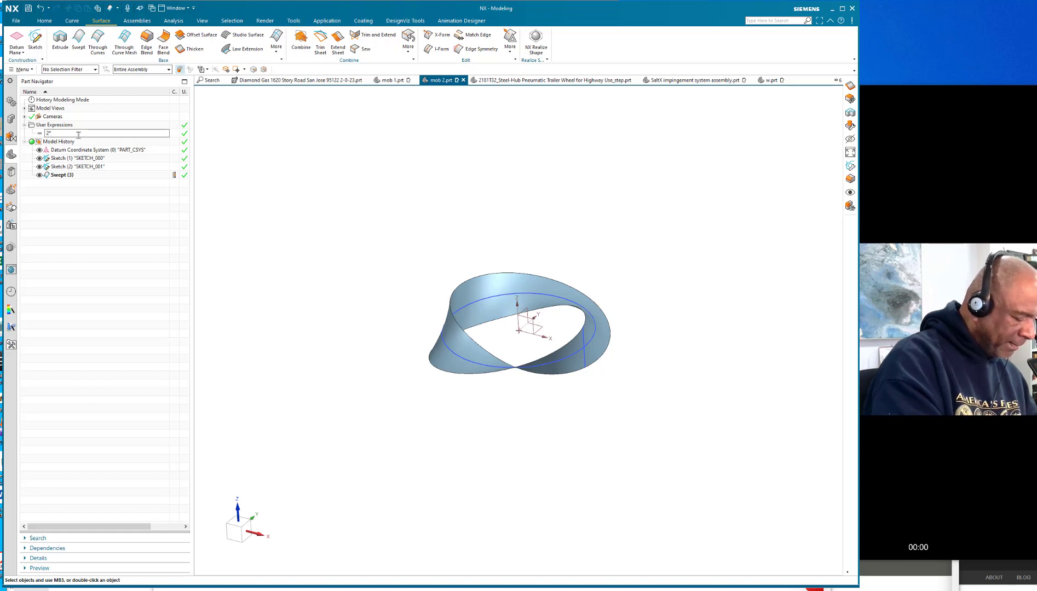
text(2*360)
key(Return)
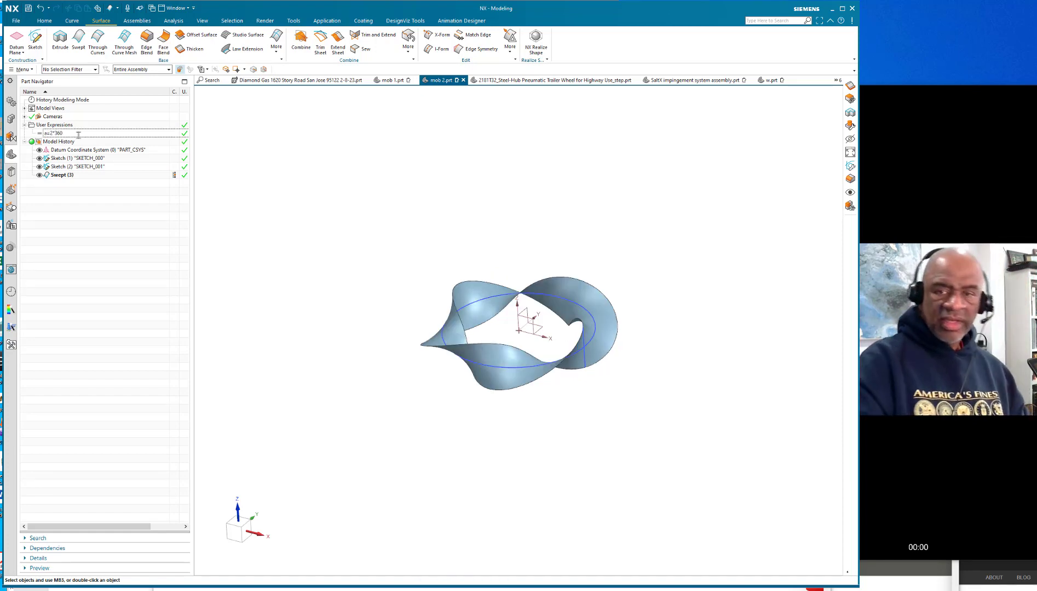
middle_drag(710, 318, 652, 247)
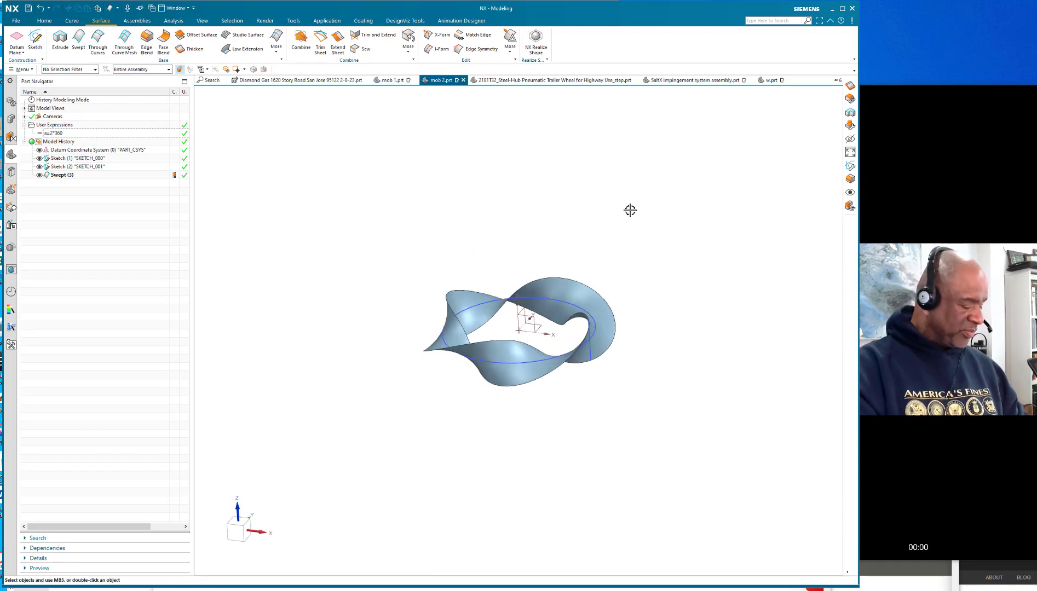
key(ctrl+z)
scroll(639, 298, up, 3)
shift+middle_drag(626, 298, 649, 284)
Hide all sketches through Show and Hide.
key(ctrl+w)
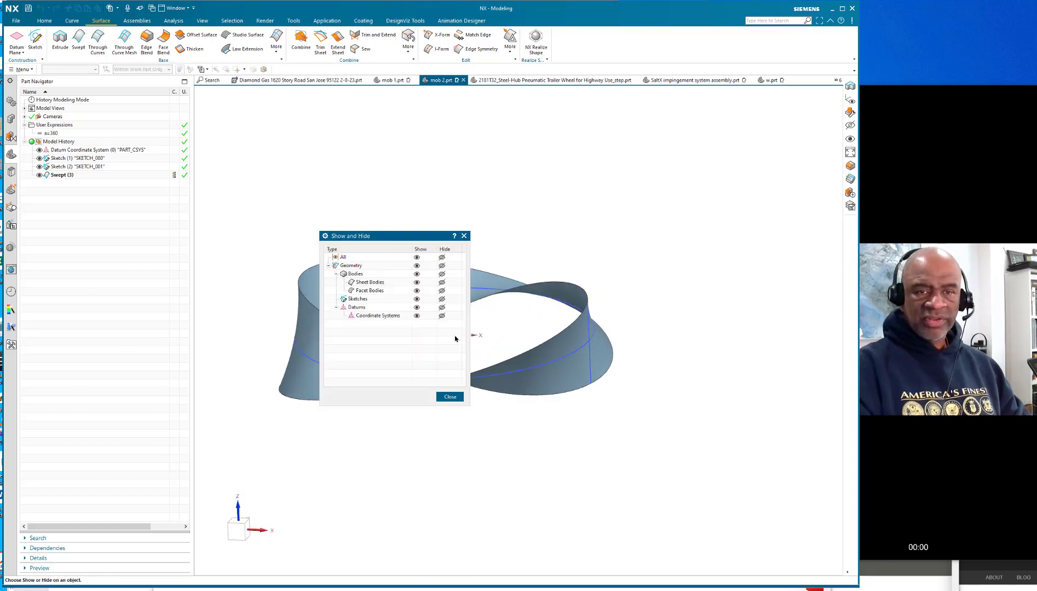
click(451, 299)
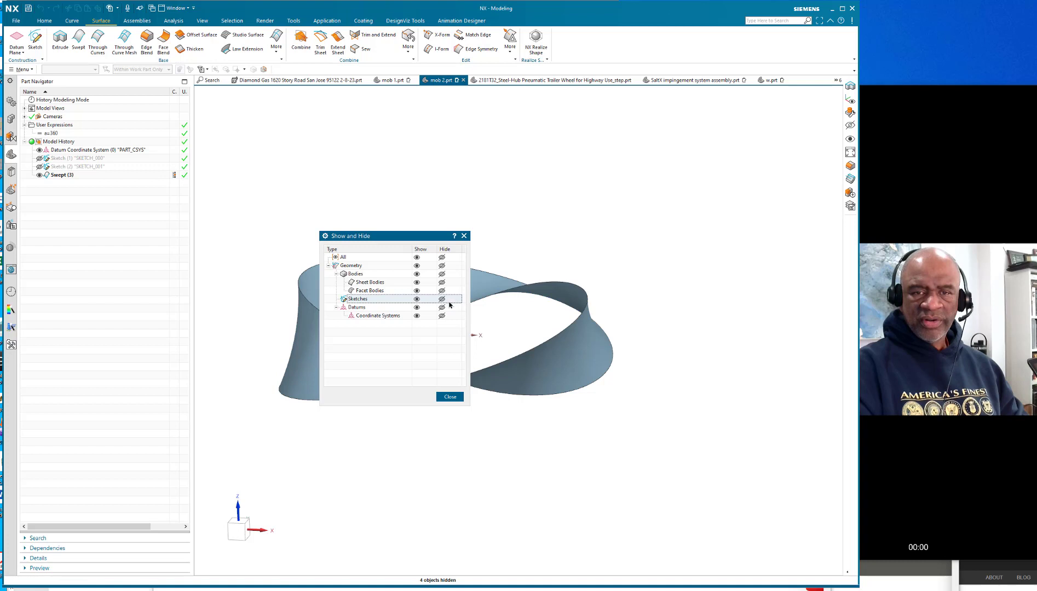
click(449, 397)
mouse_move(418, 218)
middle_down()
mouse_move(419, 234)
mouse_move(418, 225)
middle_up()
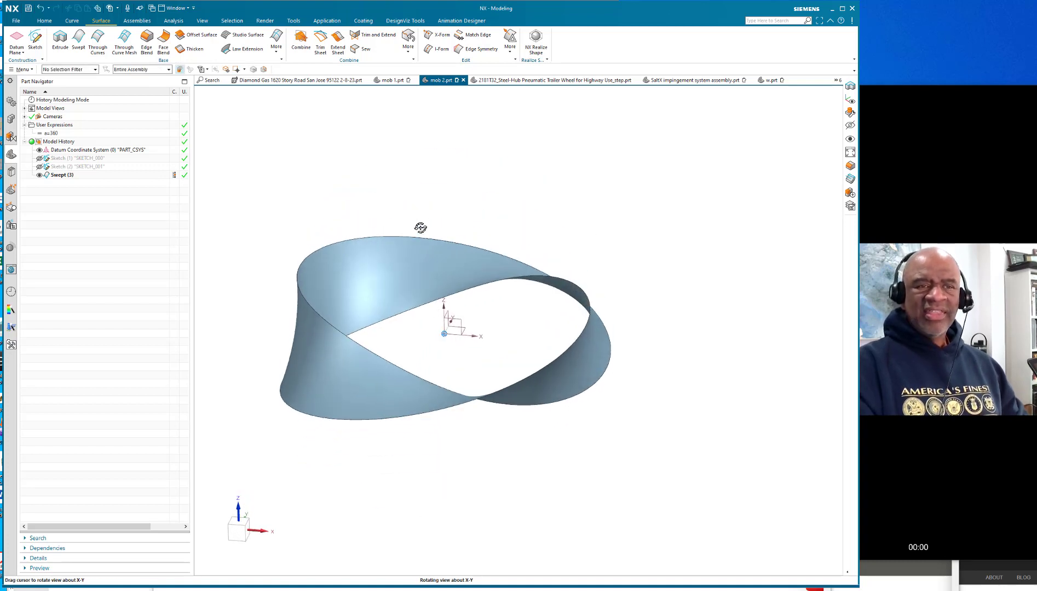
Thicken the Möbius surface with offsets -2 and 2 mm to create Thicken (4).
click(195, 50)
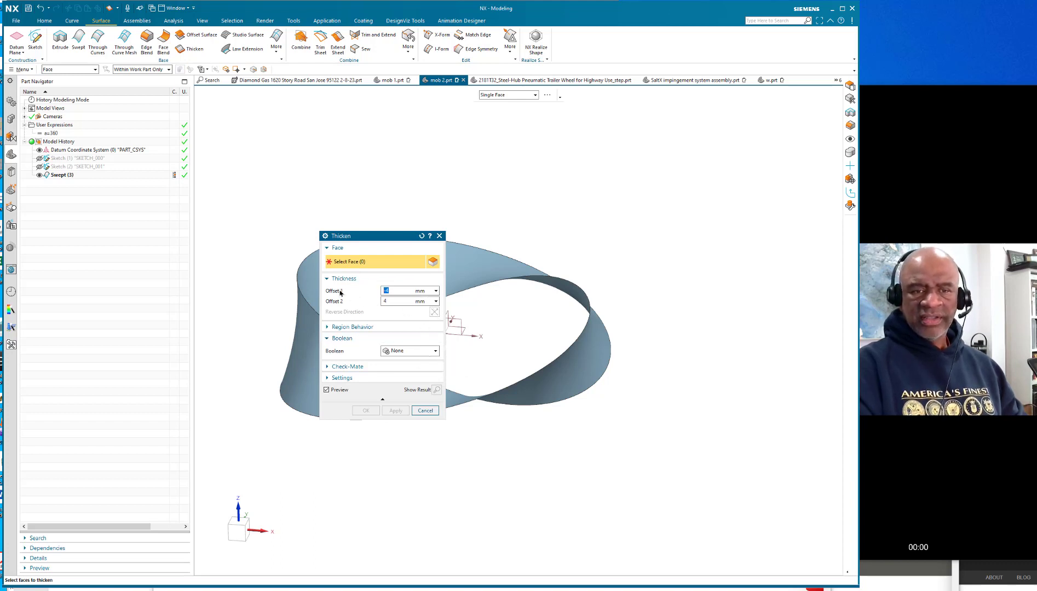
click(494, 263)
click(436, 292)
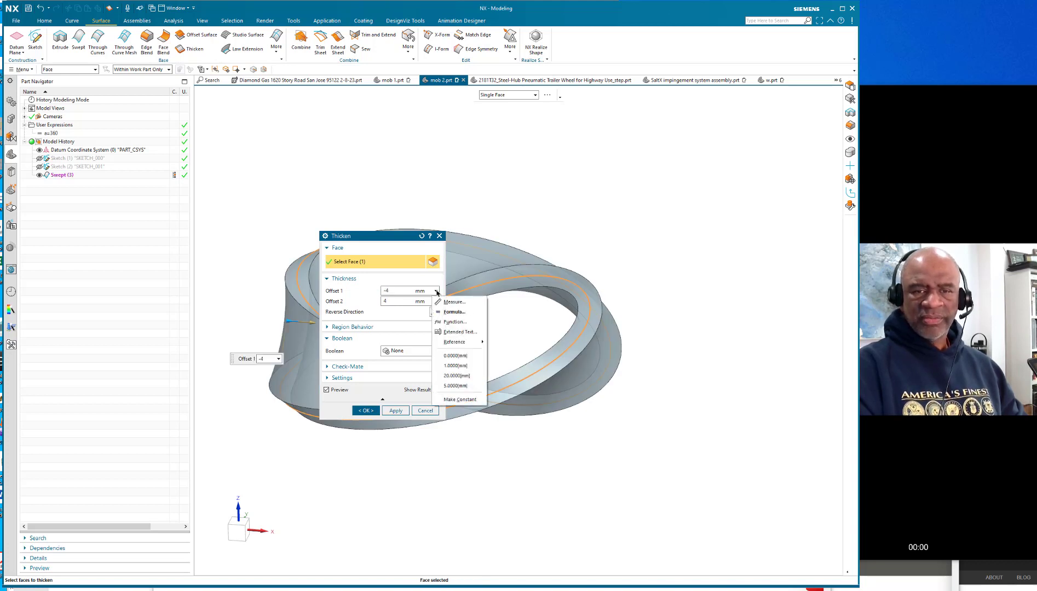
click(398, 290)
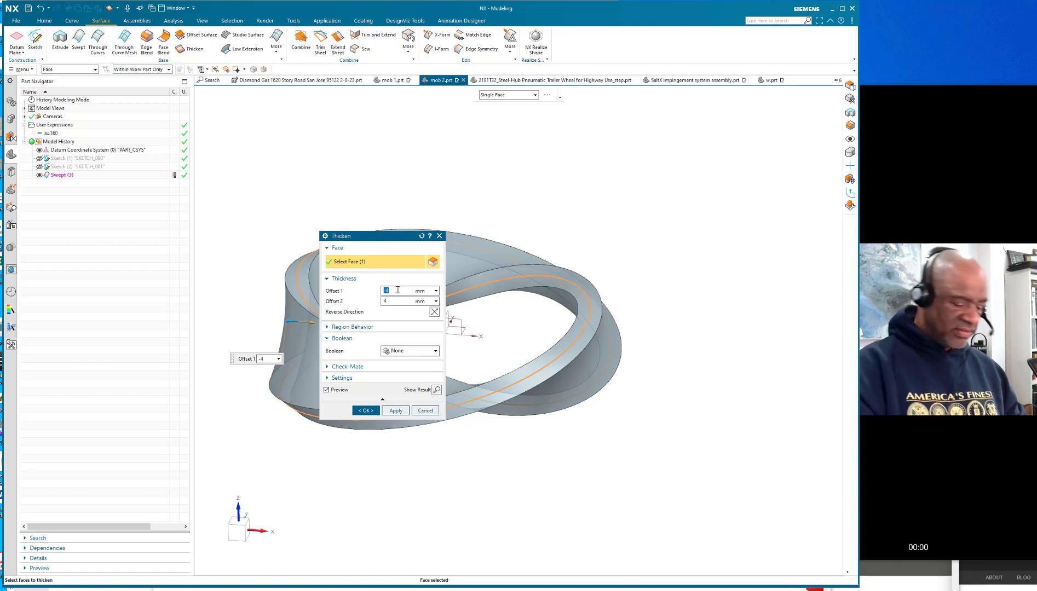
text(-2)
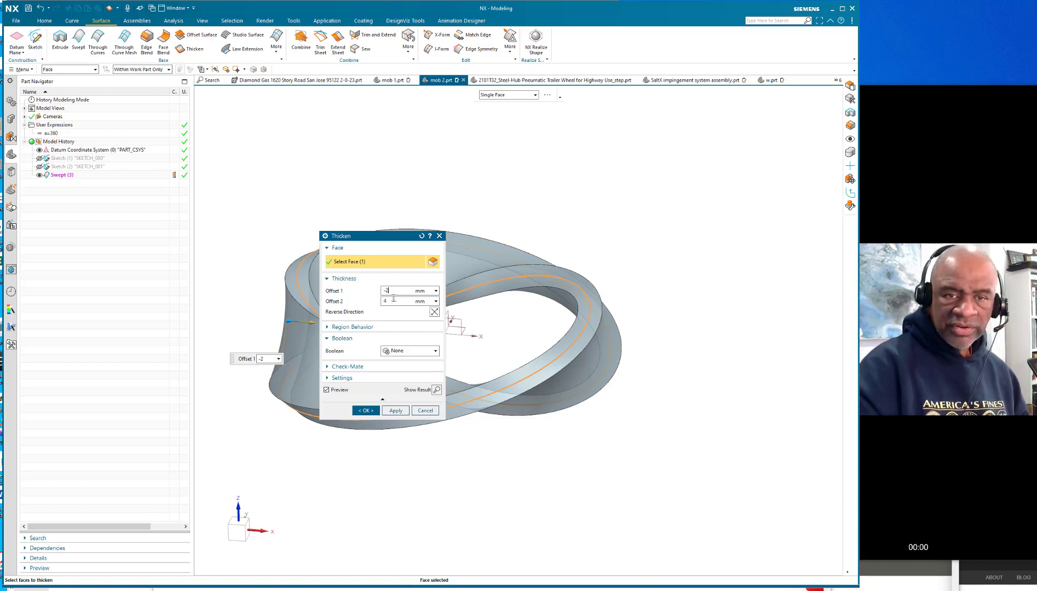
click(393, 300)
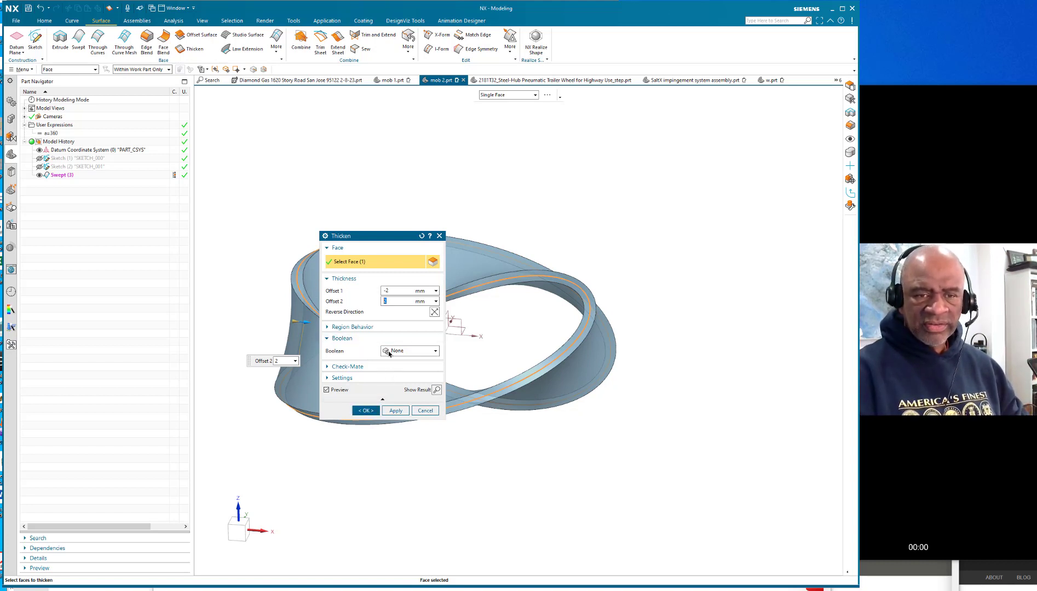
click(366, 410)
middle_drag(328, 185, 296, 198)
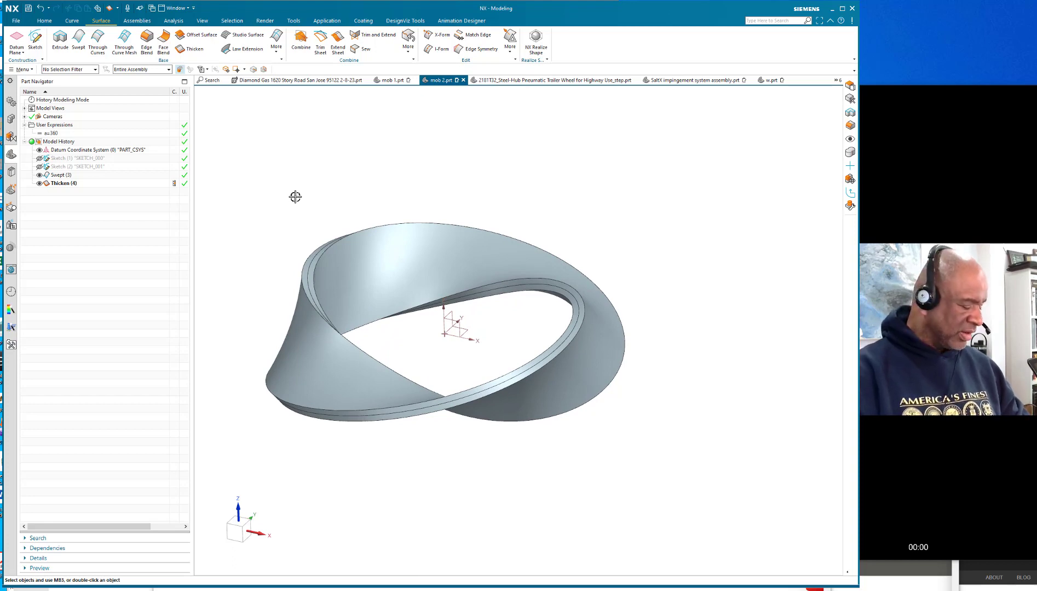
Hide the sheet bodies and orbit around the remaining solid band.
key(ctrl+w)
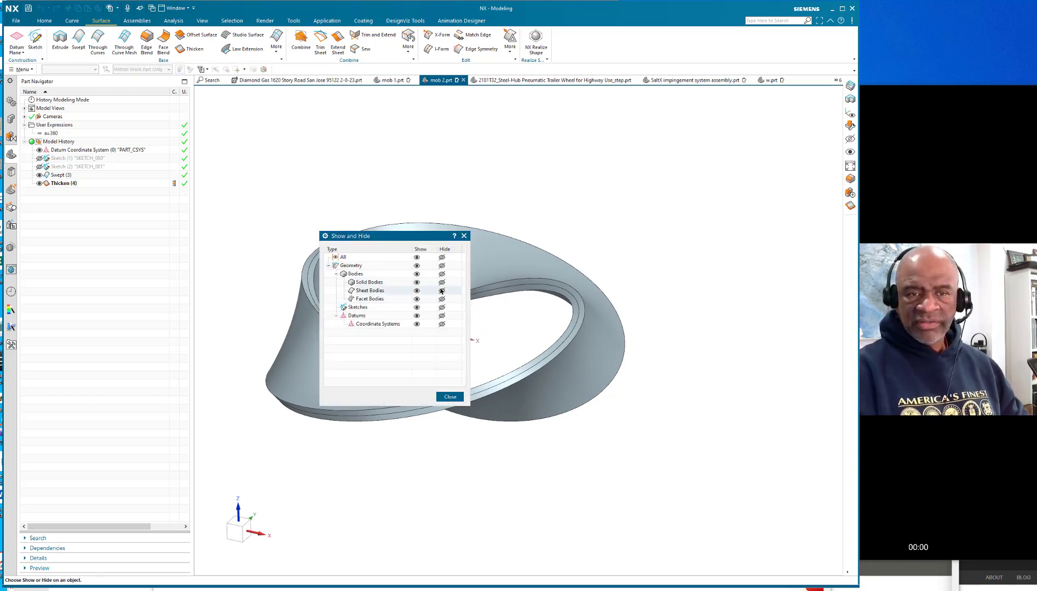
click(441, 290)
click(450, 396)
middle_drag(343, 208, 396, 174)
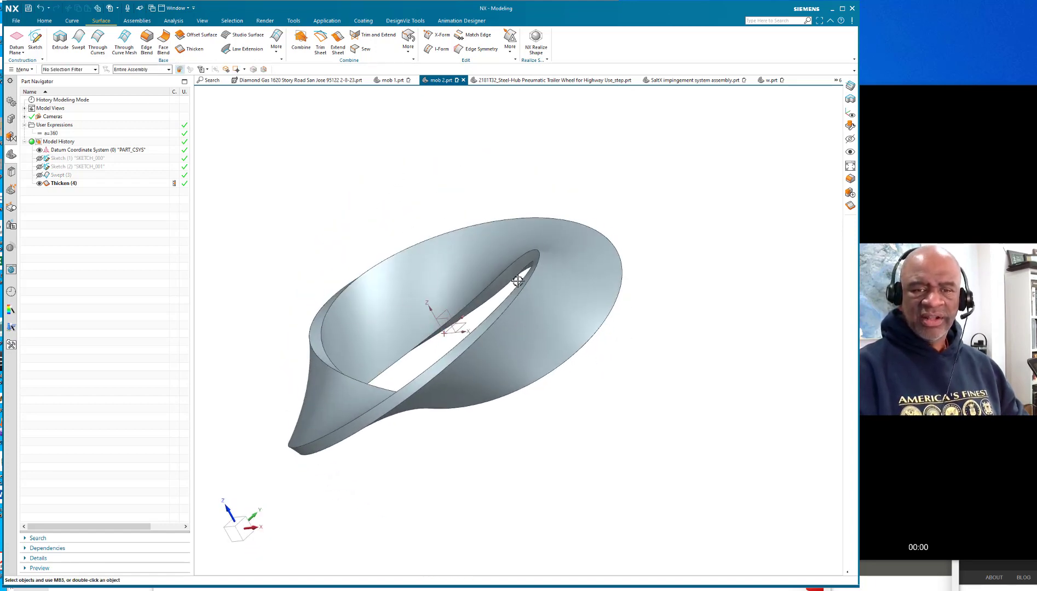
middle_drag(414, 250, 504, 227)
middle_drag(445, 303, 430, 261)
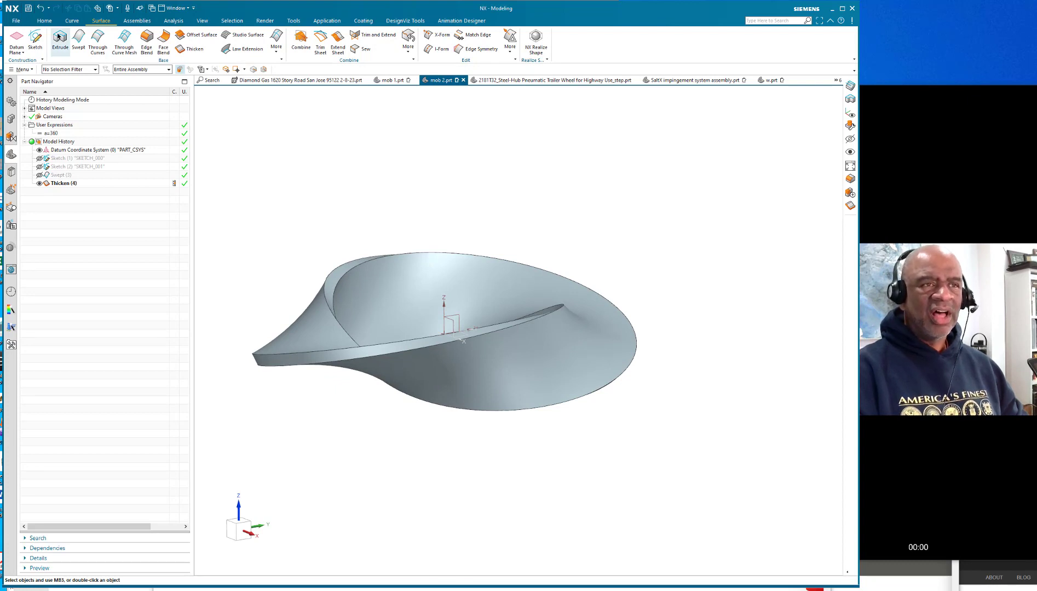
Create a U-direction isoparametric curve on the band's face.
click(73, 21)
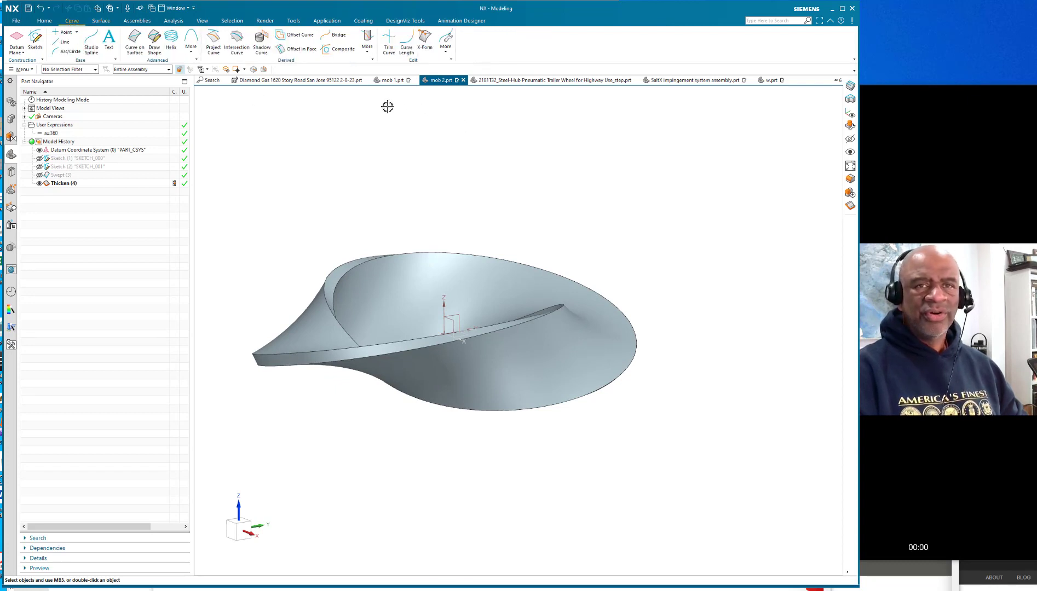
click(367, 41)
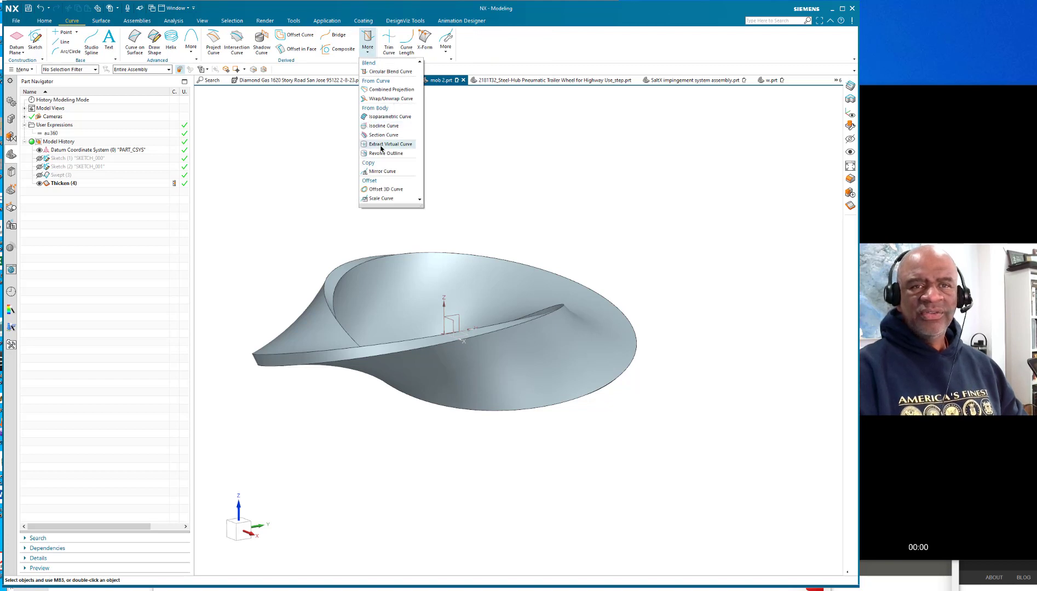
click(391, 117)
click(549, 339)
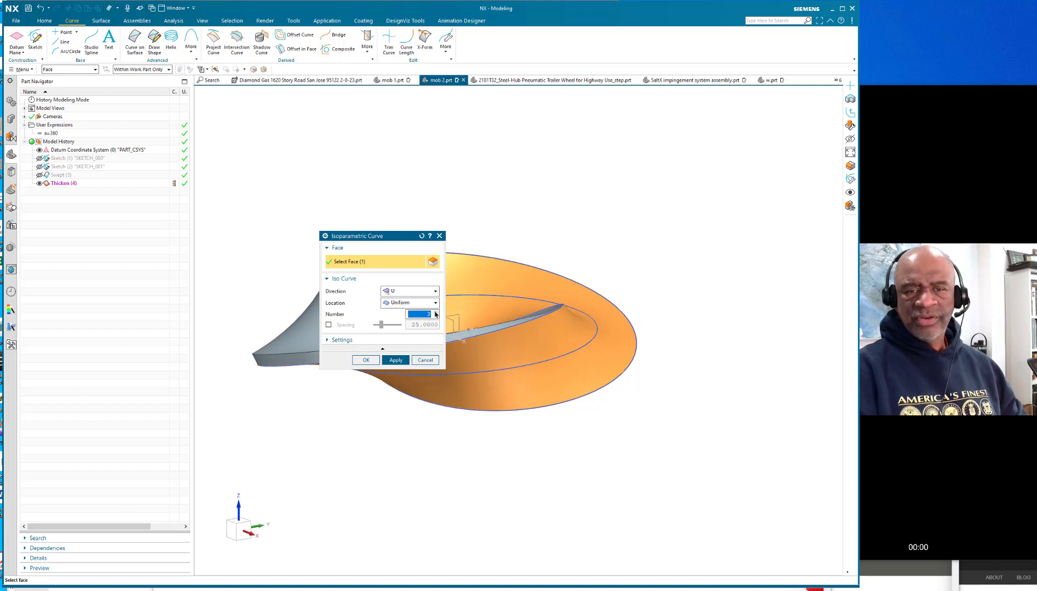
middle_drag(701, 341, 539, 352)
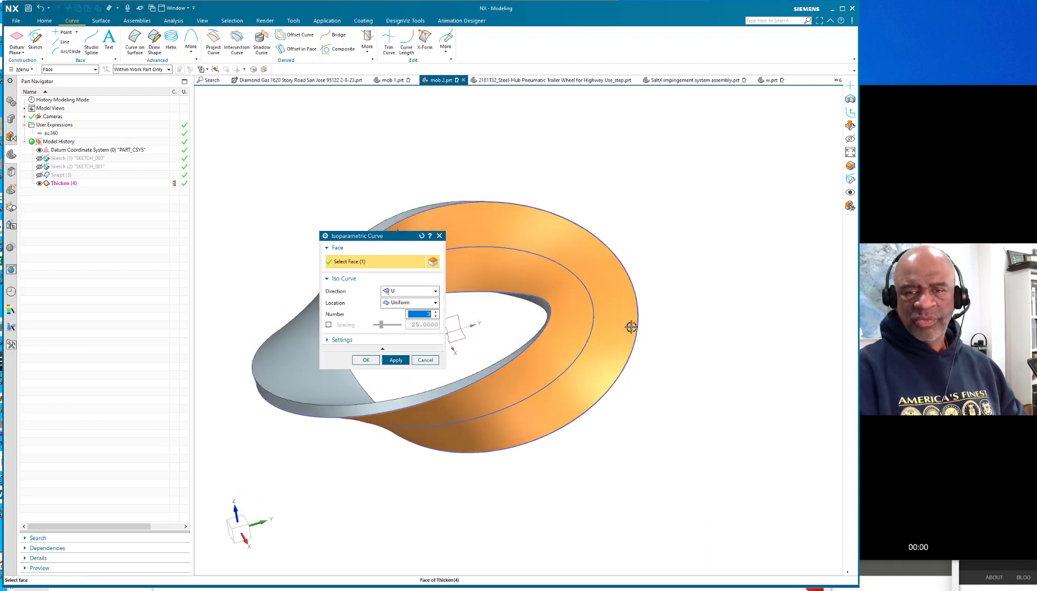
click(365, 360)
mouse_move(690, 214)
middle_down()
mouse_move(683, 176)
mouse_move(669, 177)
mouse_move(662, 197)
mouse_move(671, 210)
mouse_move(681, 205)
middle_up()
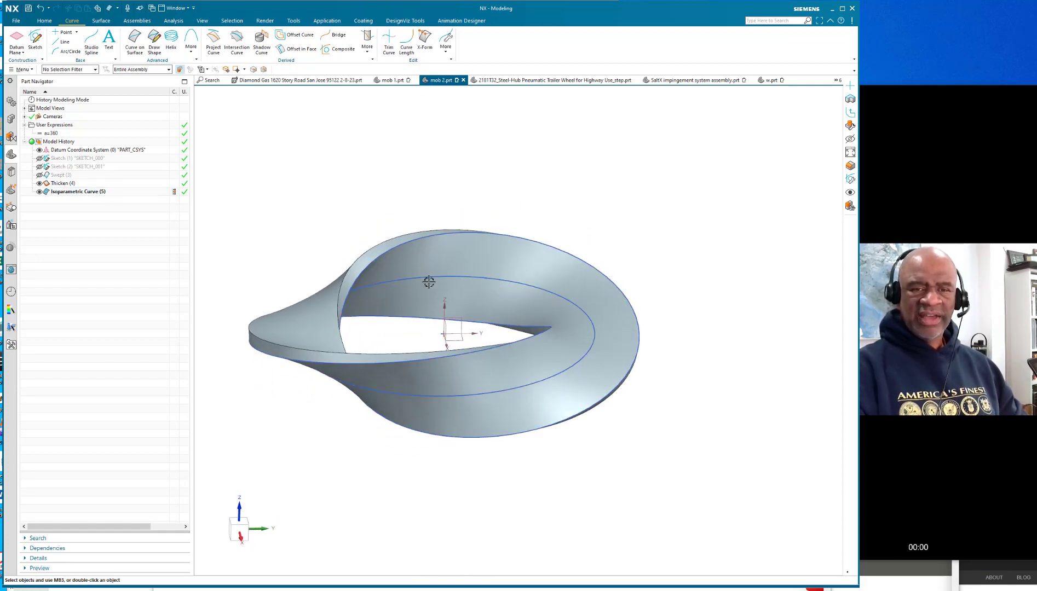
middle_drag(711, 404, 720, 352)
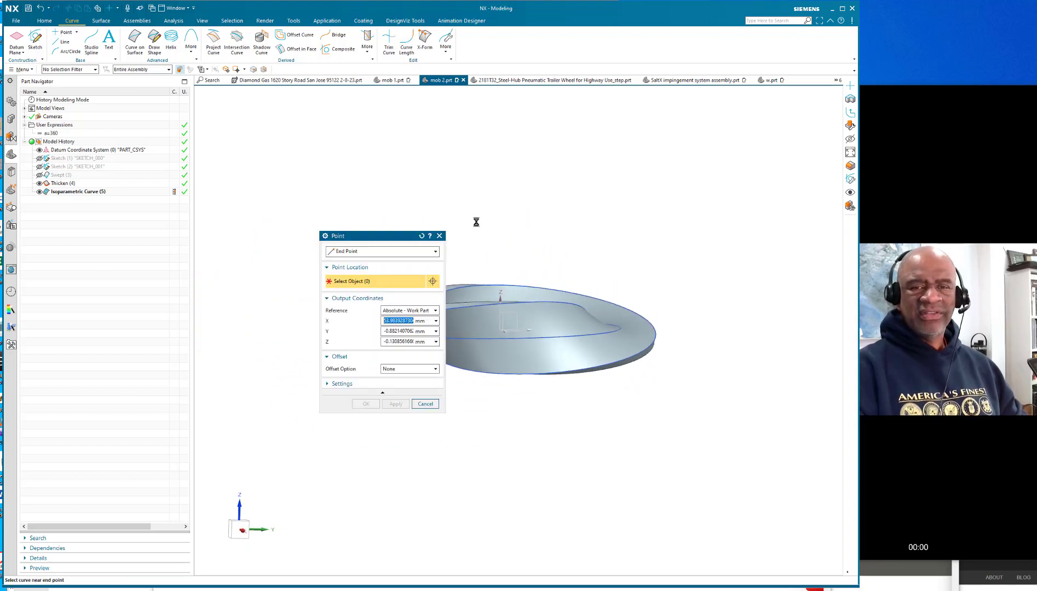
Create Point (6) at the isoparametric curve's end point.
click(570, 328)
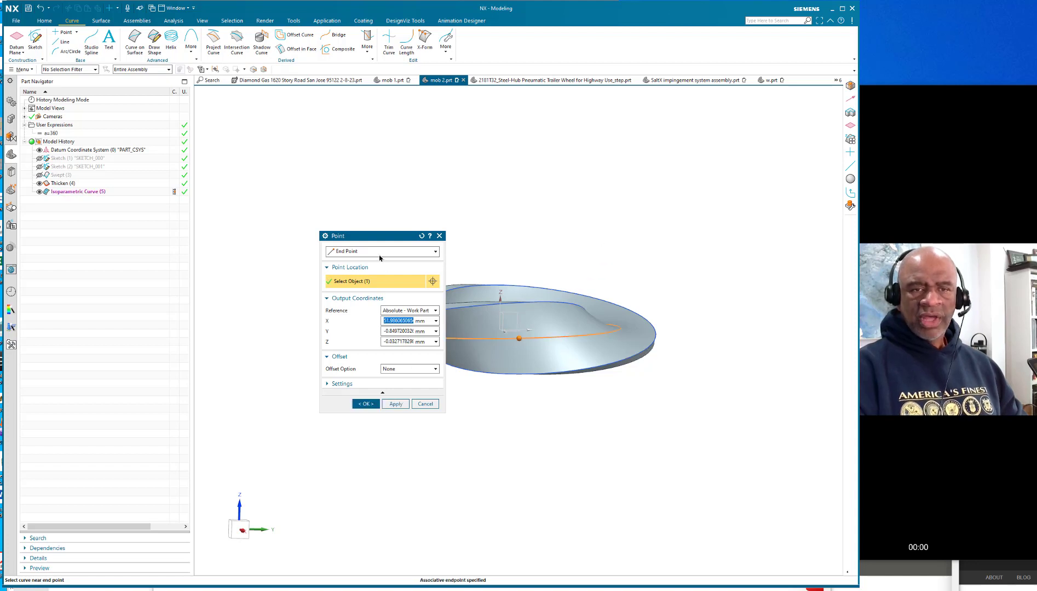
click(365, 404)
middle_drag(504, 361, 545, 343)
scroll(576, 338, up, 3)
middle_drag(647, 258, 673, 254)
scroll(659, 275, down, 3)
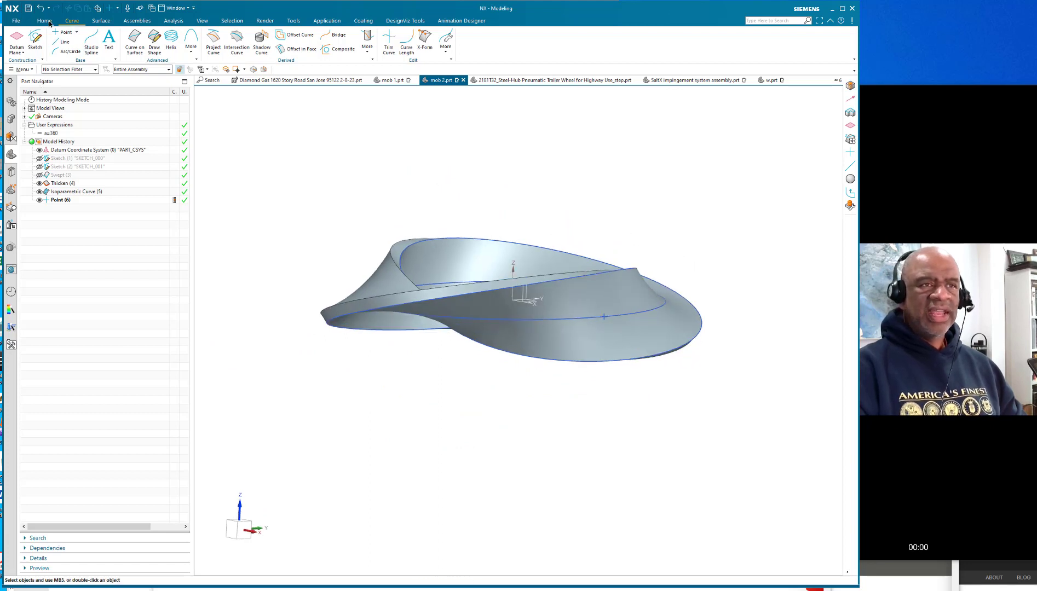
Cut a Ø14 mm hole at Point (6), normal to the band face.
click(45, 21)
click(99, 36)
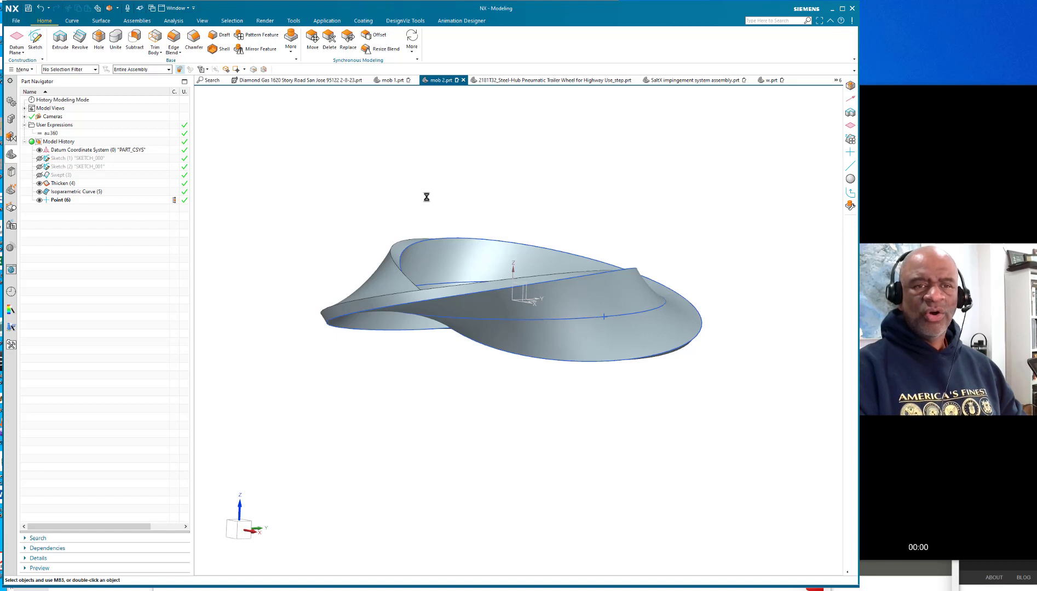
click(604, 318)
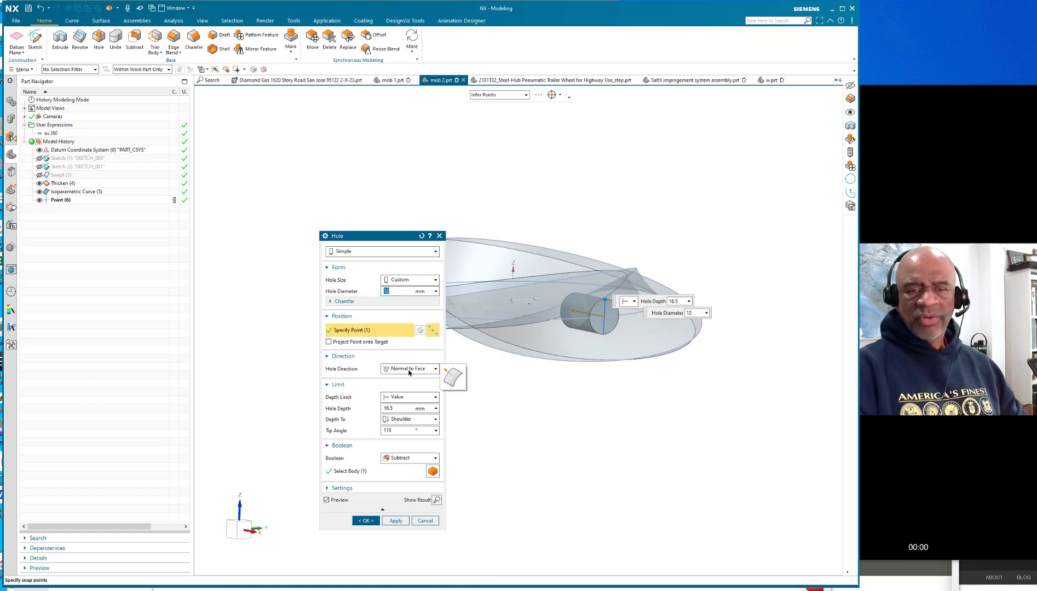
middle_drag(576, 407, 550, 408)
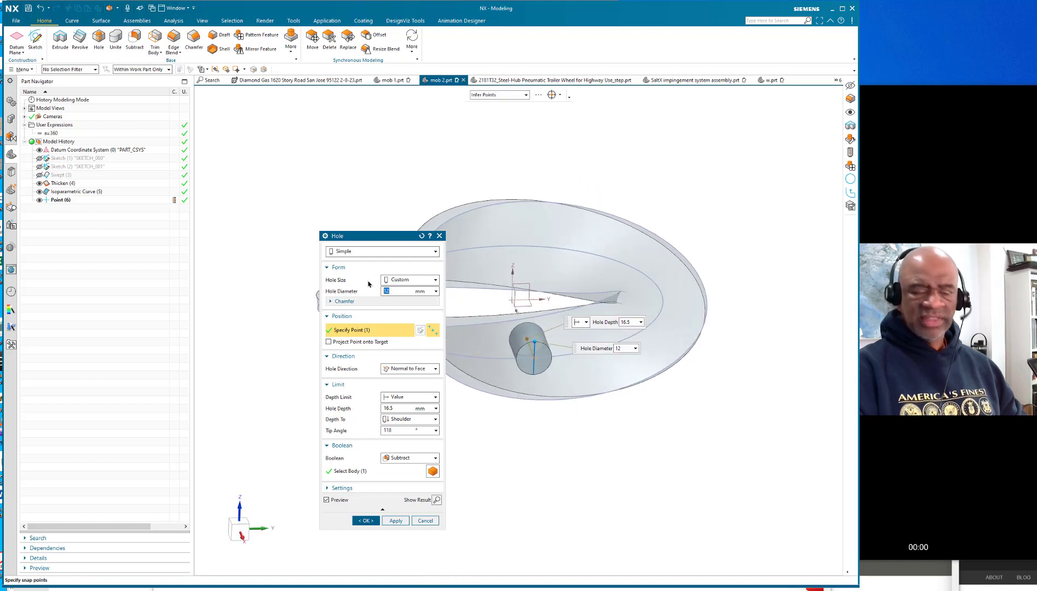
key(Return)
click(365, 521)
middle_drag(539, 435, 575, 429)
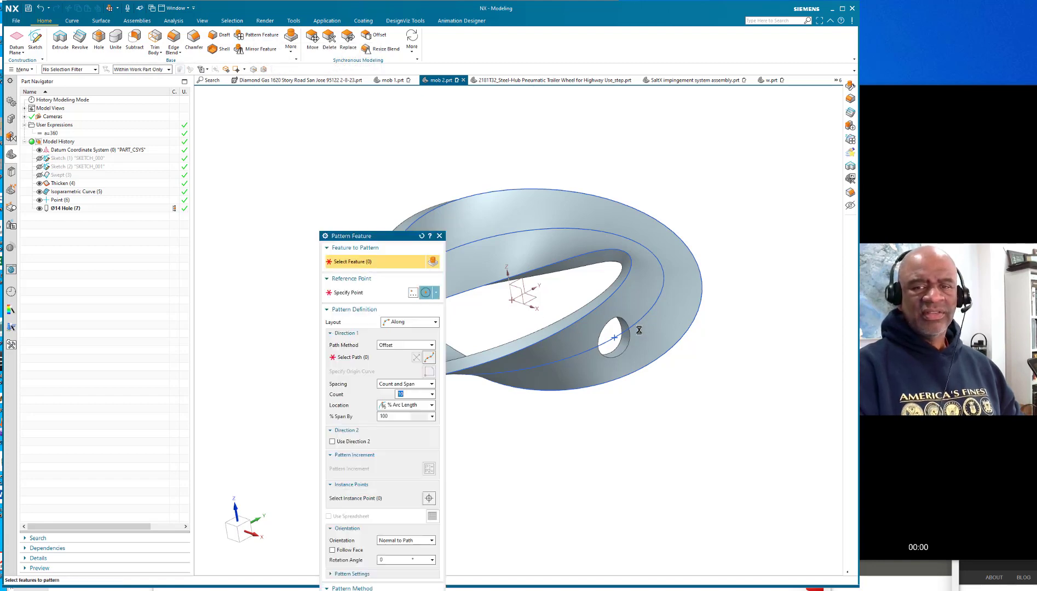
Pattern the Ø14 hole along the isoparametric curve, oriented Normal to Path and following the band face.
scroll(639, 329, up, 5)
click(597, 352)
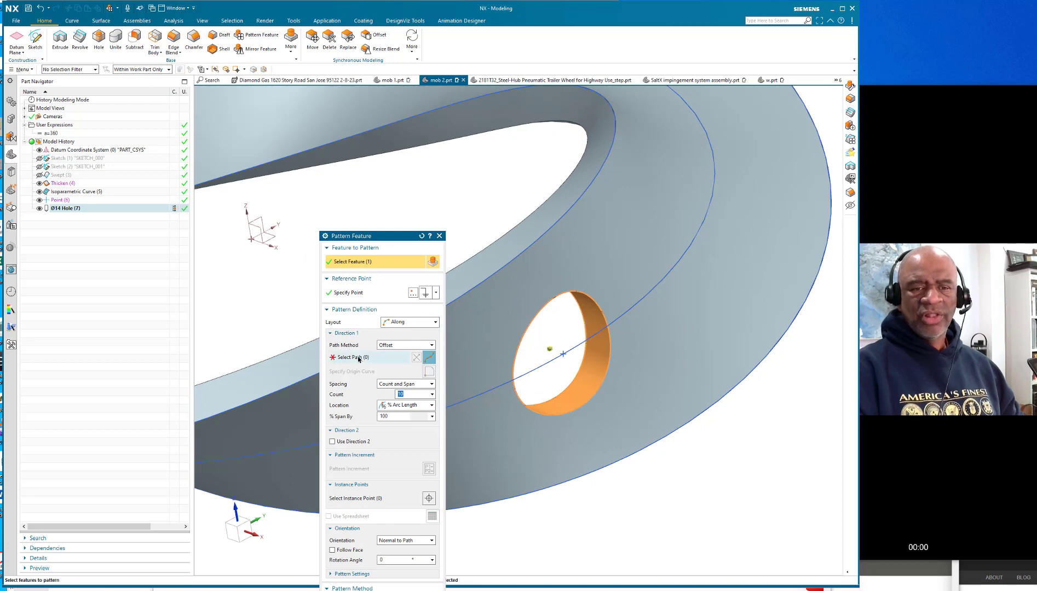
click(348, 357)
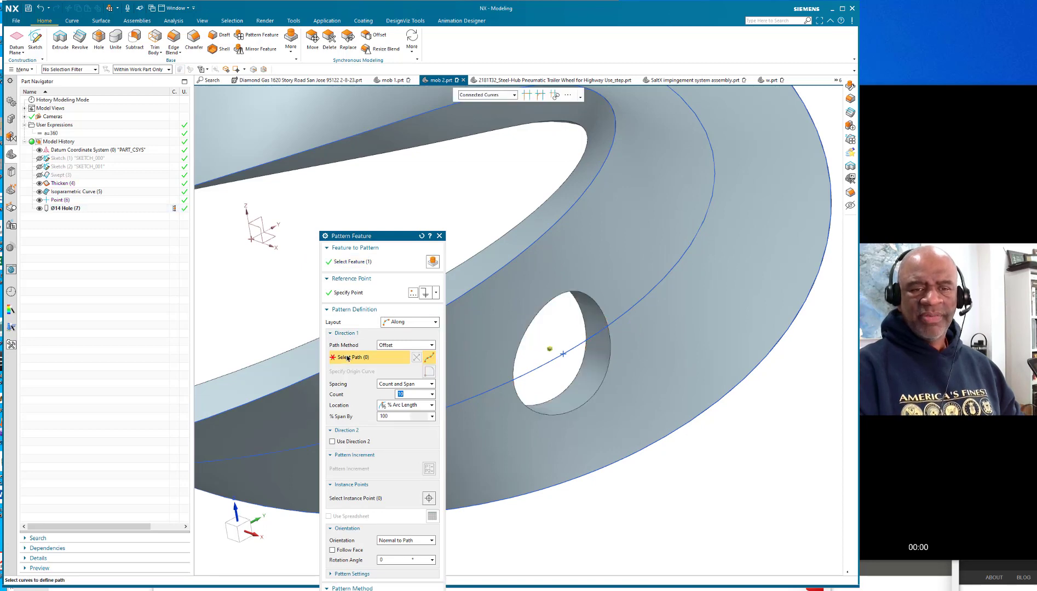
click(629, 309)
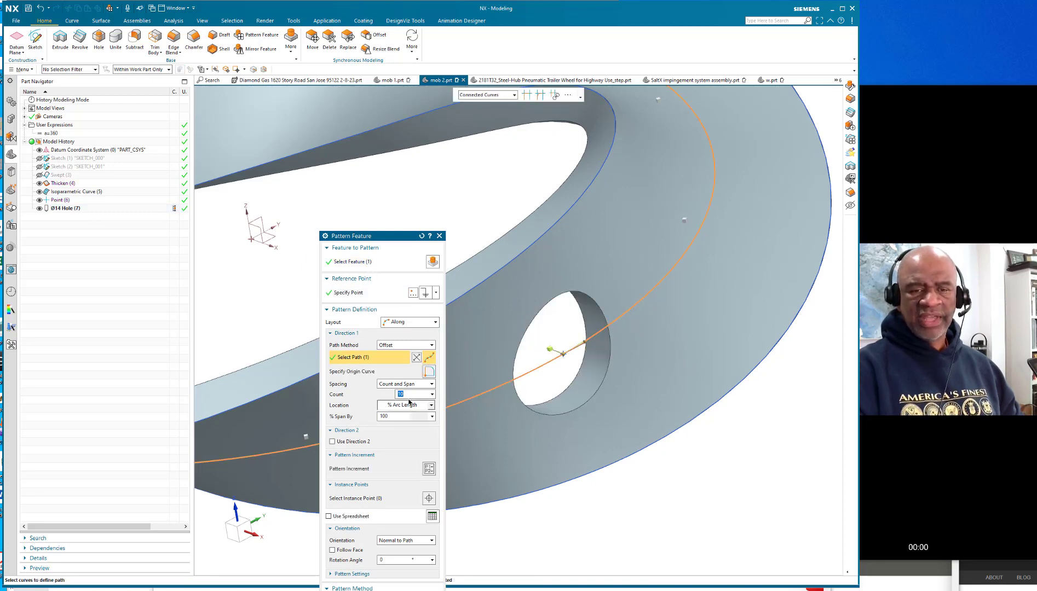
scroll(587, 381, down, 5)
middle_drag(579, 448, 588, 497)
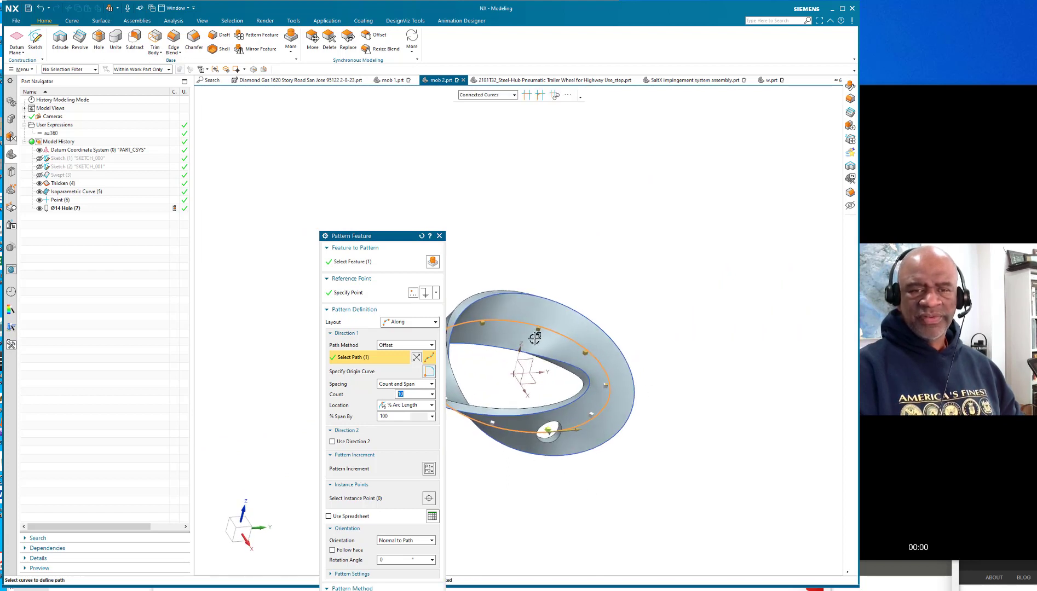
click(417, 540)
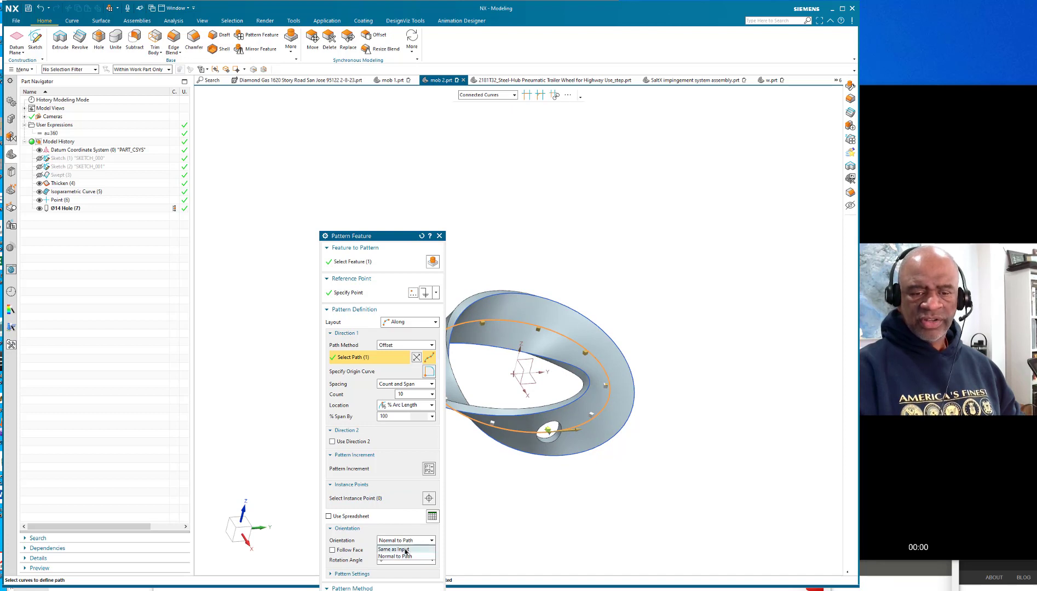
click(406, 556)
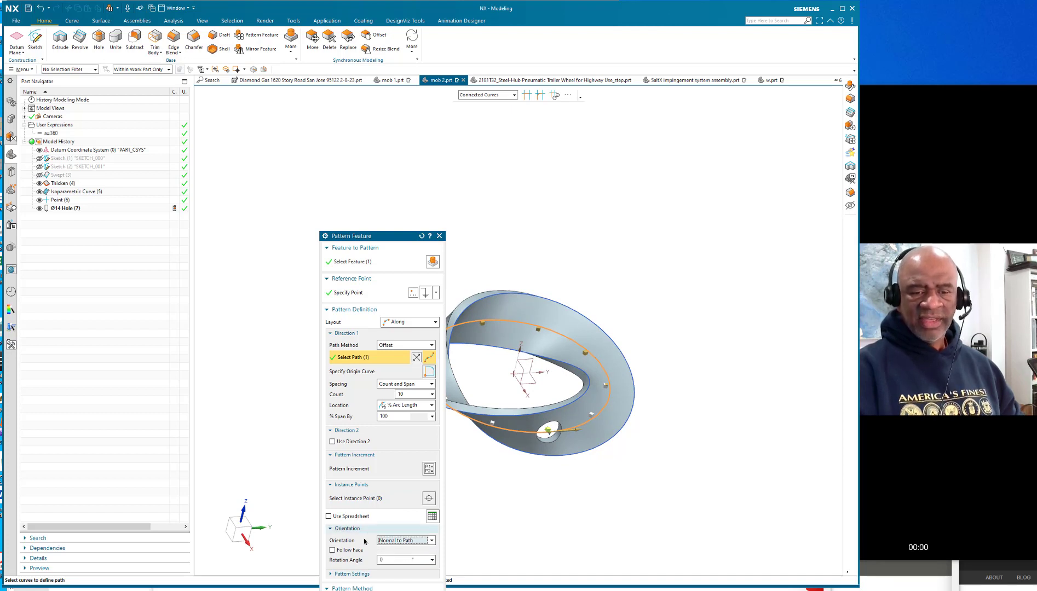
click(332, 550)
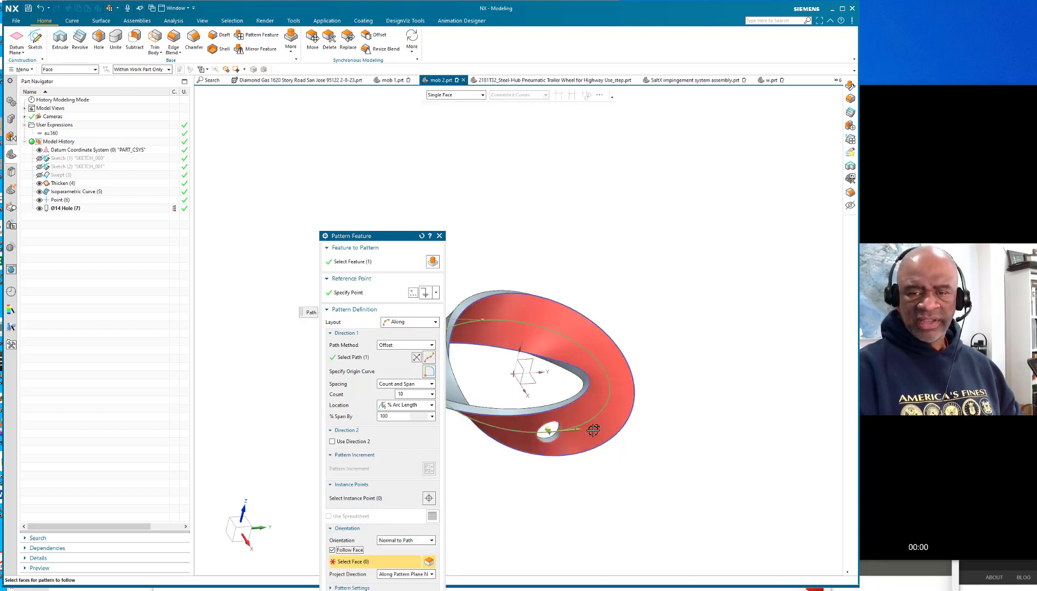
click(592, 430)
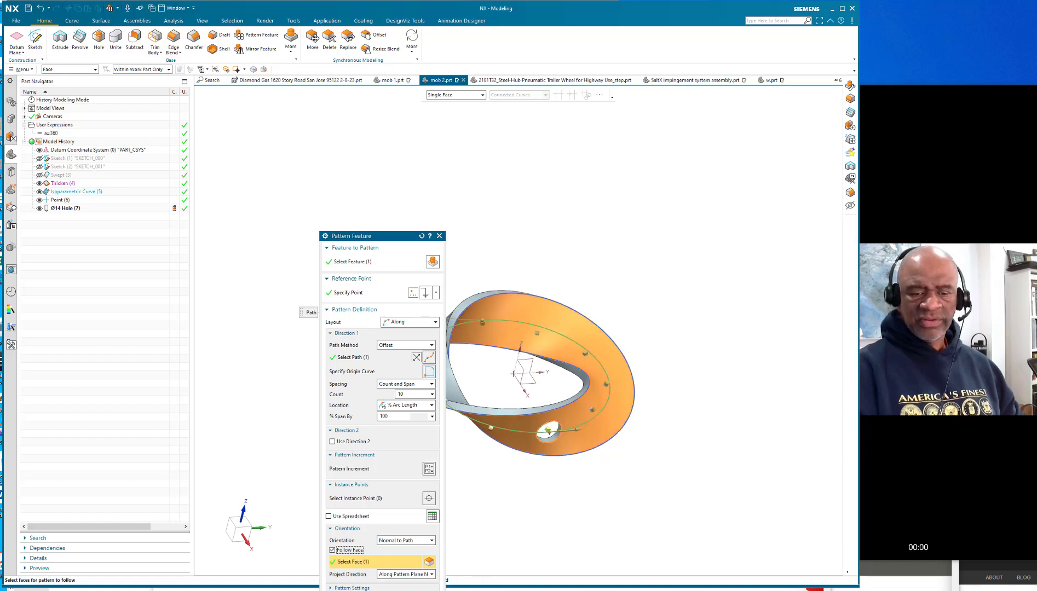
middle_click(692, 475)
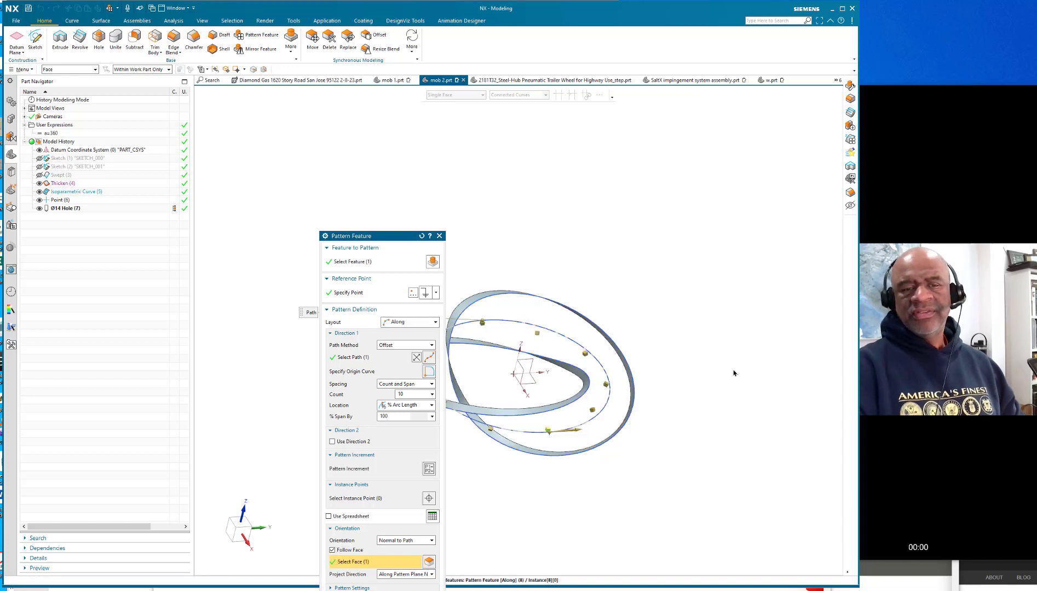
Reopen the hole pattern and toggle its Follow Face option.
mouse_move(694, 338)
middle_down()
mouse_move(664, 315)
mouse_move(679, 327)
middle_up()
click(86, 217)
double_click(90, 216)
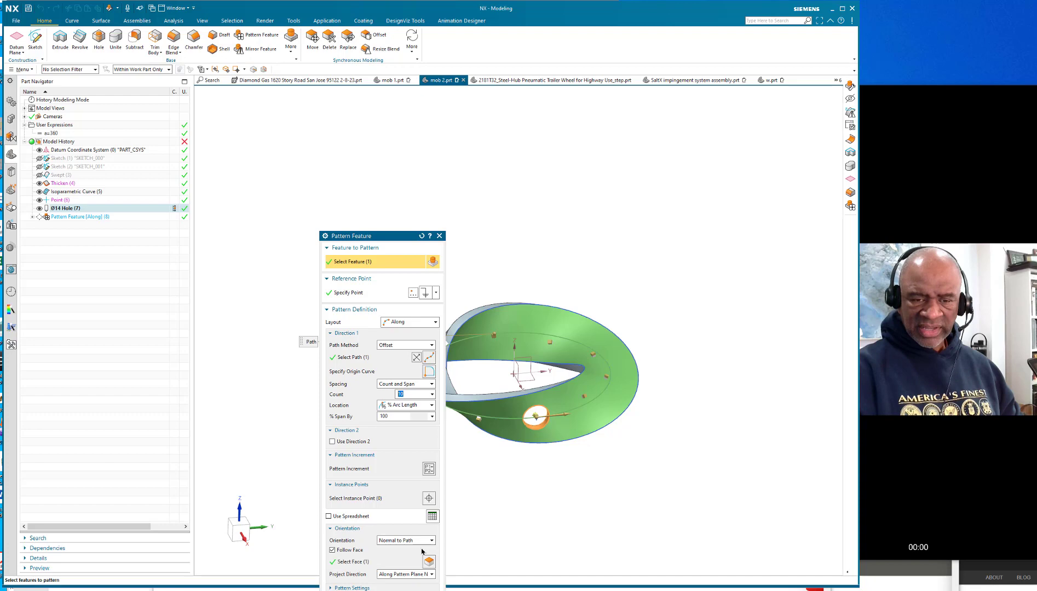
click(332, 550)
middle_click(602, 517)
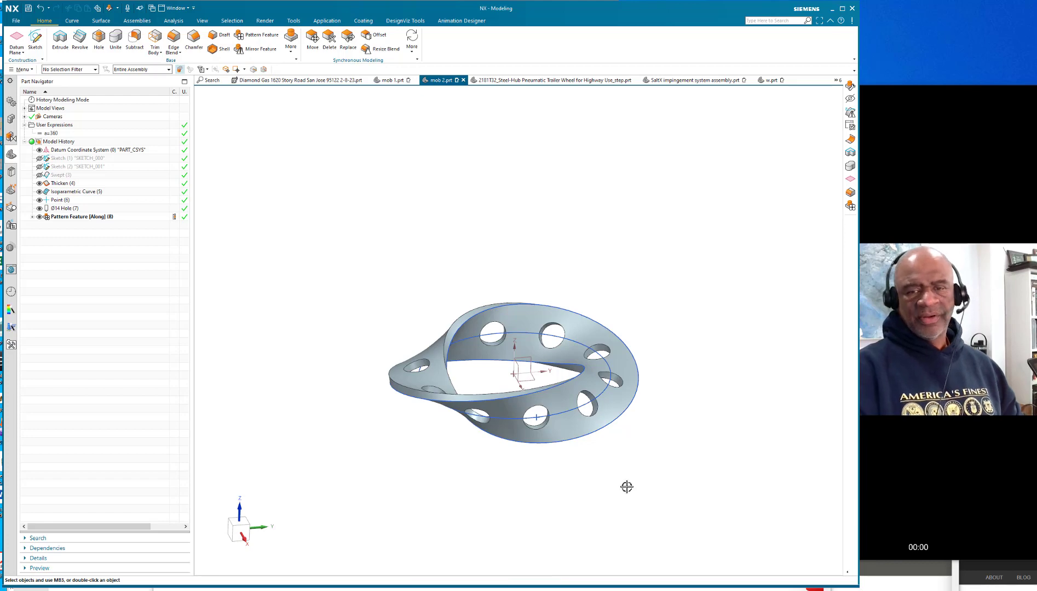
Change the hole pattern count to 12 holes.
middle_drag(626, 486, 660, 443)
middle_drag(711, 498, 662, 487)
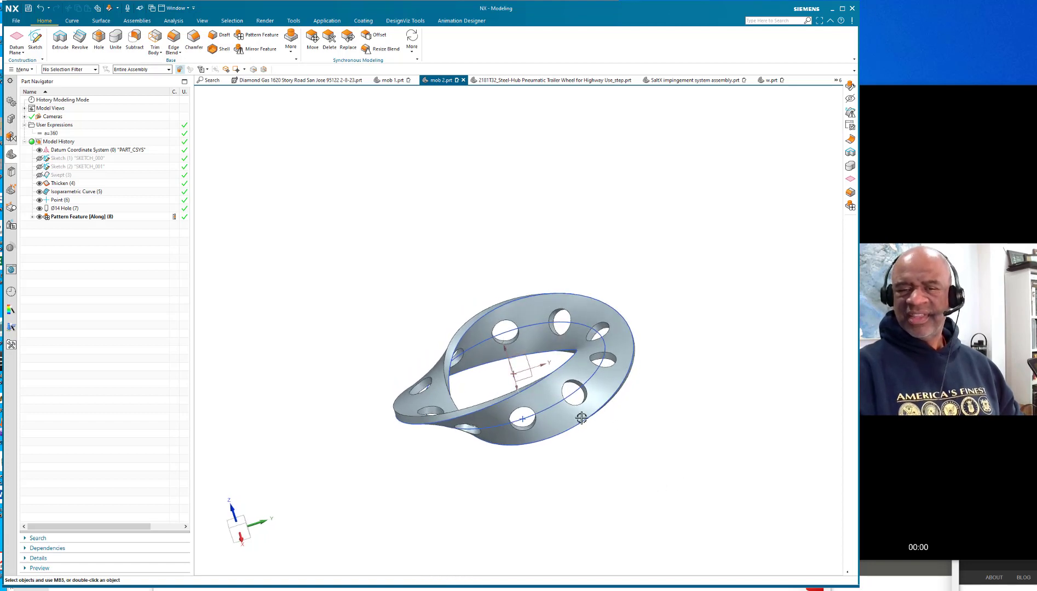
double_click(99, 217)
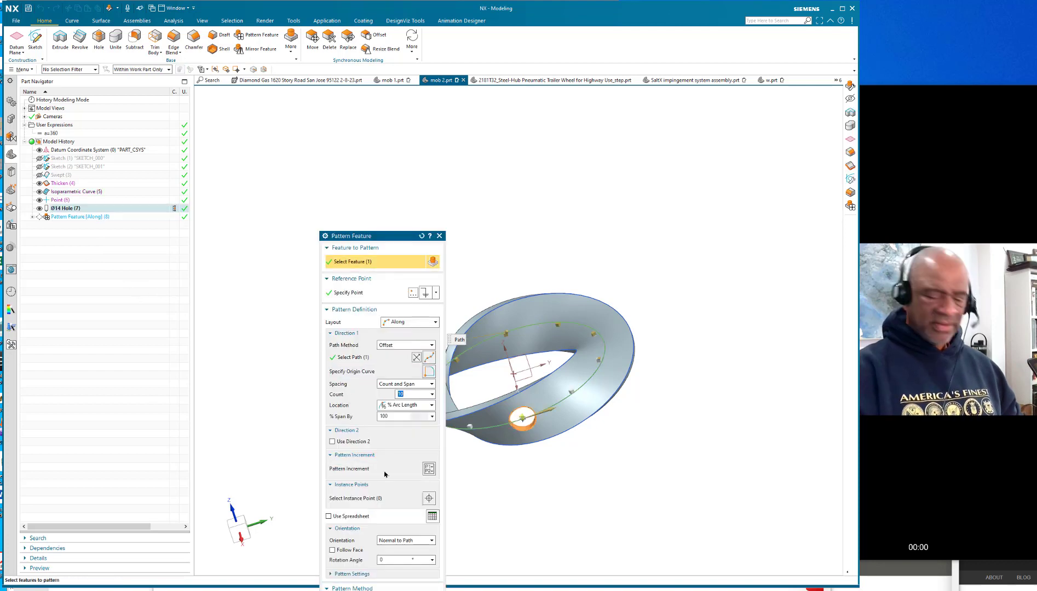
text(12)
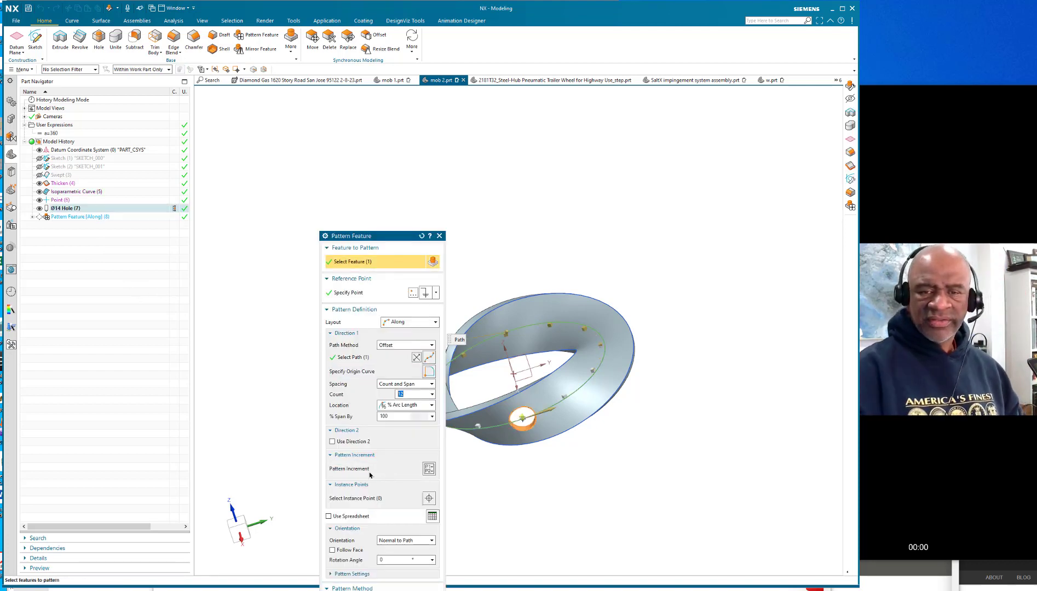
middle_click(350, 498)
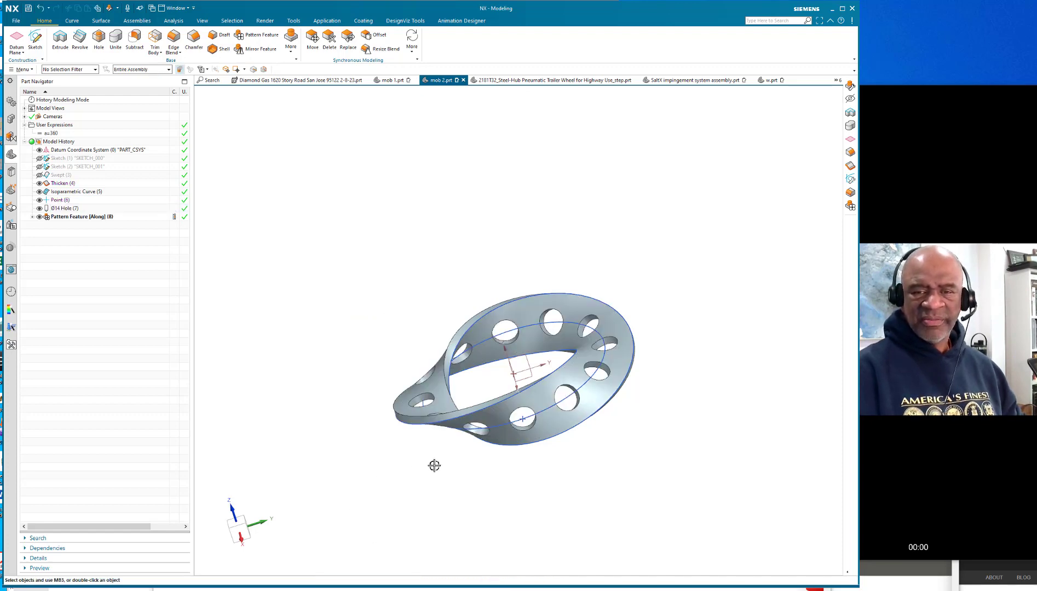
middle_drag(603, 448, 629, 457)
Enlarge the hole diameter to 16 mm.
double_click(64, 209)
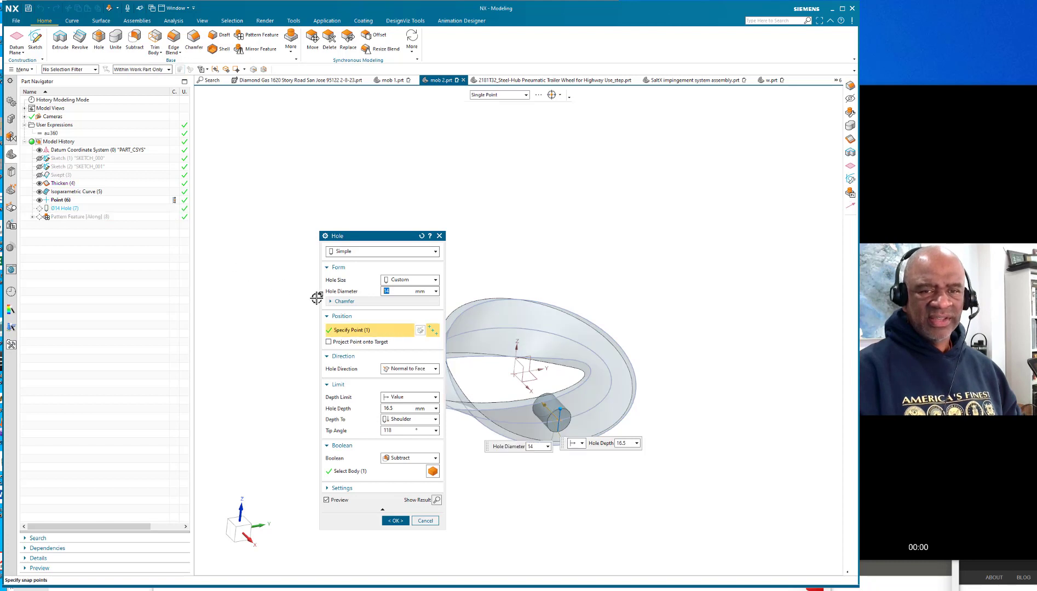
key(Return)
click(395, 521)
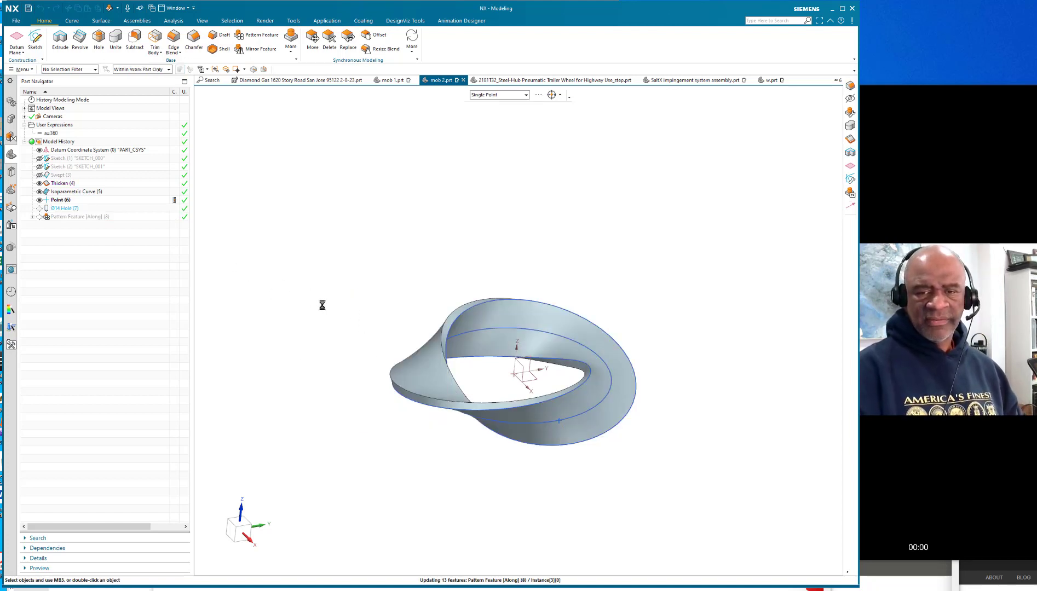
mouse_move(350, 257)
middle_down()
mouse_move(335, 199)
mouse_move(342, 253)
mouse_move(334, 263)
mouse_move(334, 241)
mouse_move(316, 246)
mouse_move(343, 243)
middle_up()
In Show and Hide (Ctrl+W), hide the Curves and Points object types.
key(ctrl+w)
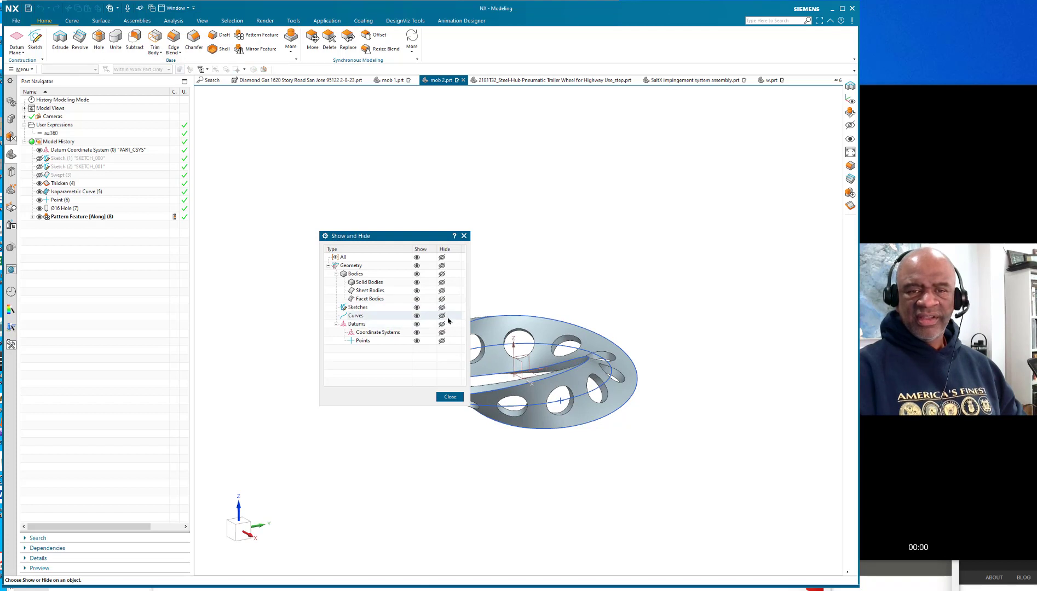
click(442, 316)
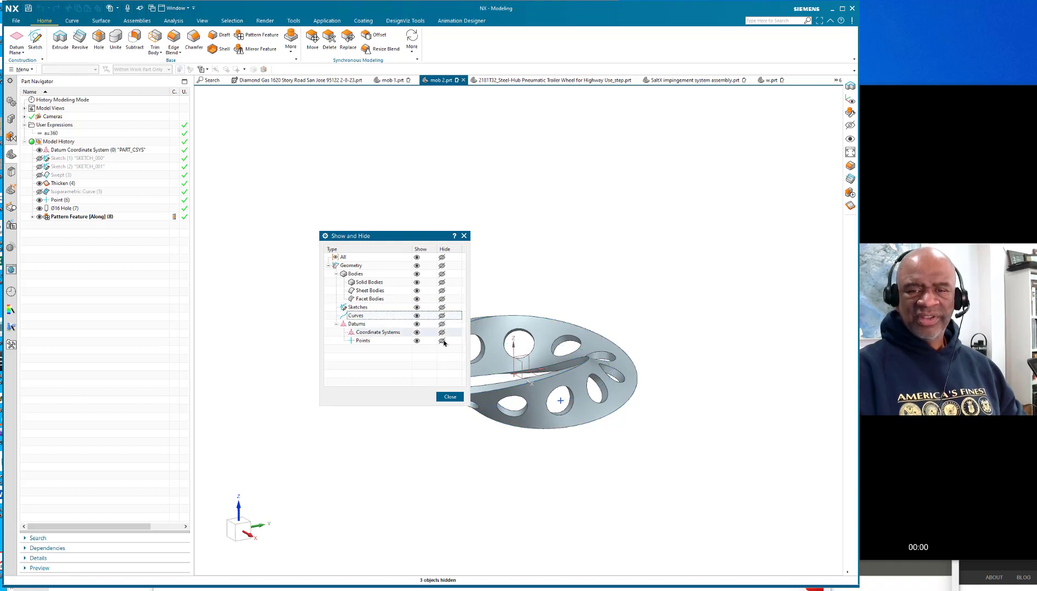
click(442, 341)
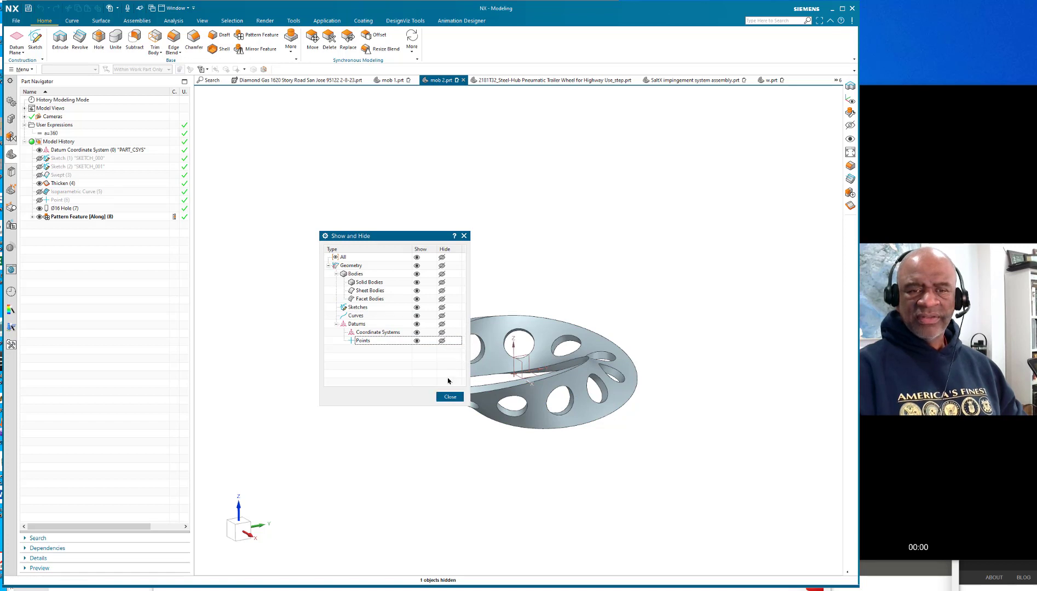
click(448, 397)
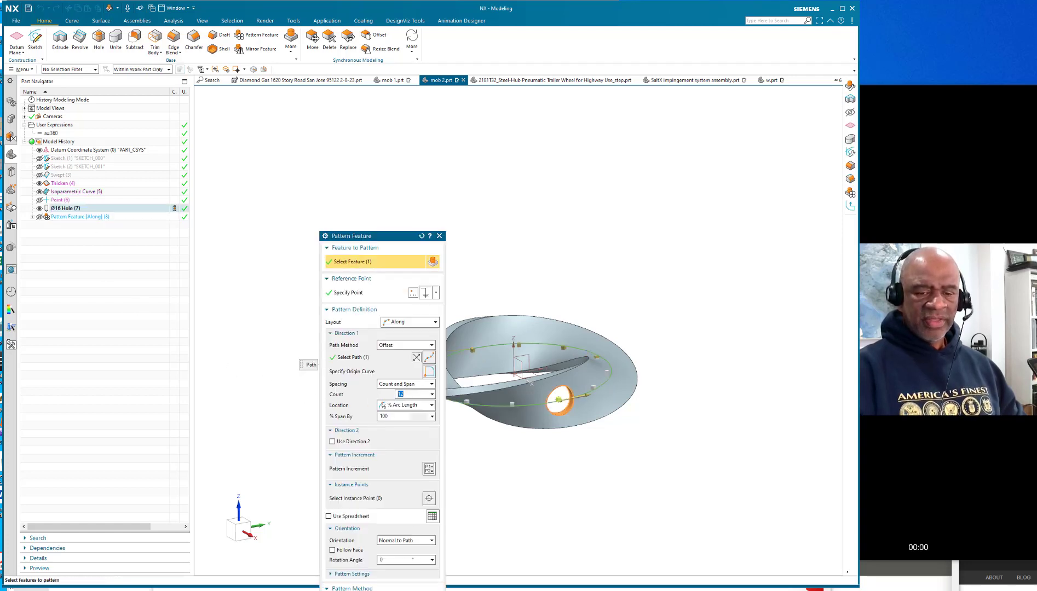
Close the reopened Pattern Feature dialog unchanged and orbit the part to a near face-on view.
middle_click(314, 378)
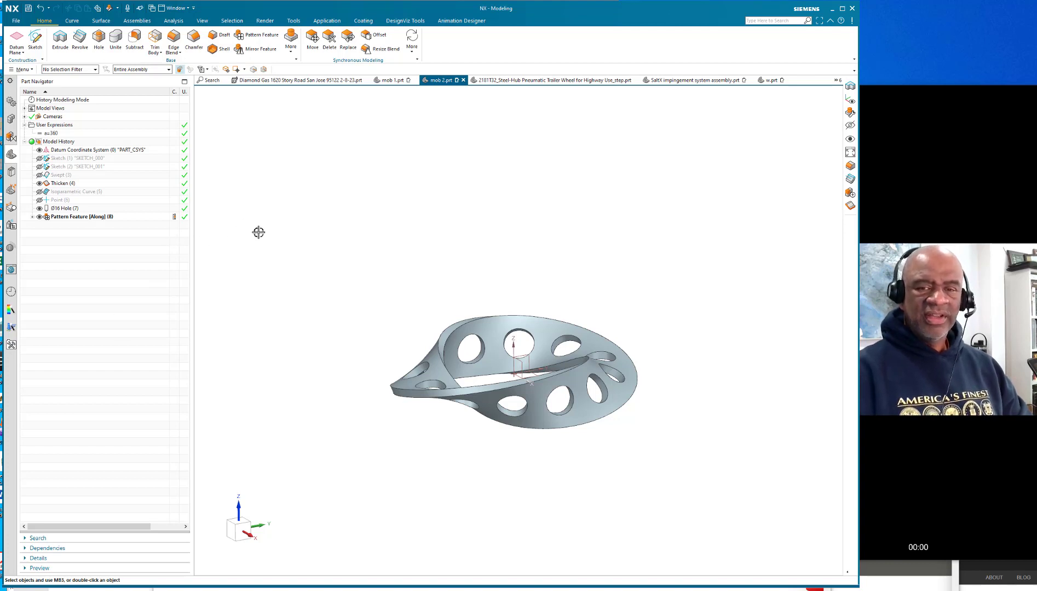
mouse_move(275, 253)
middle_down()
mouse_move(294, 246)
mouse_move(296, 310)
mouse_move(280, 250)
mouse_move(264, 259)
mouse_move(273, 265)
middle_up()
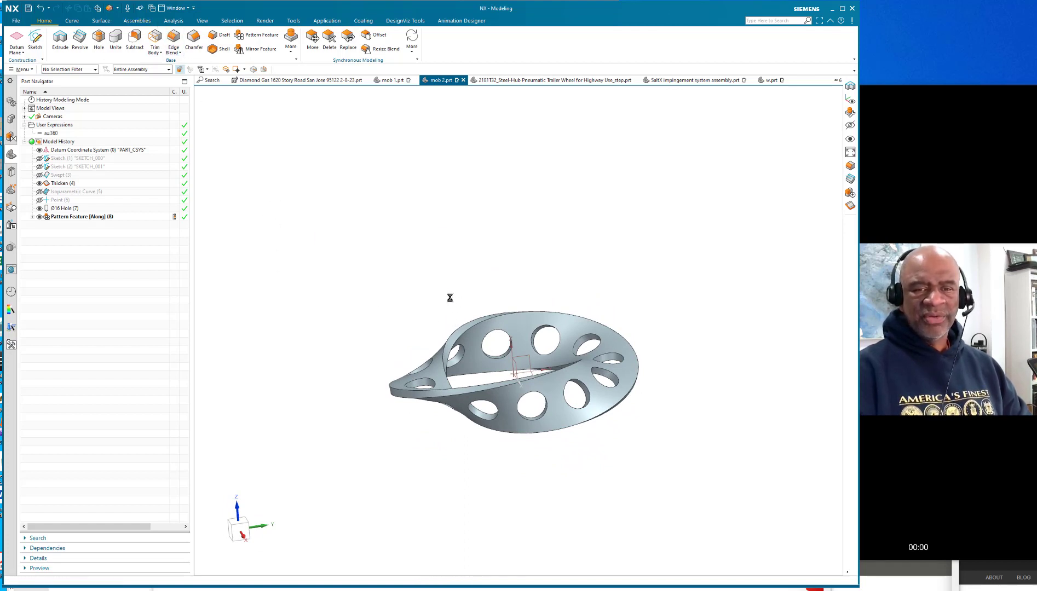
scroll(499, 290, down, 3)
Box-select all 28 band and hole edges and round them with a 2 mm edge blend.
drag(464, 273, 654, 397)
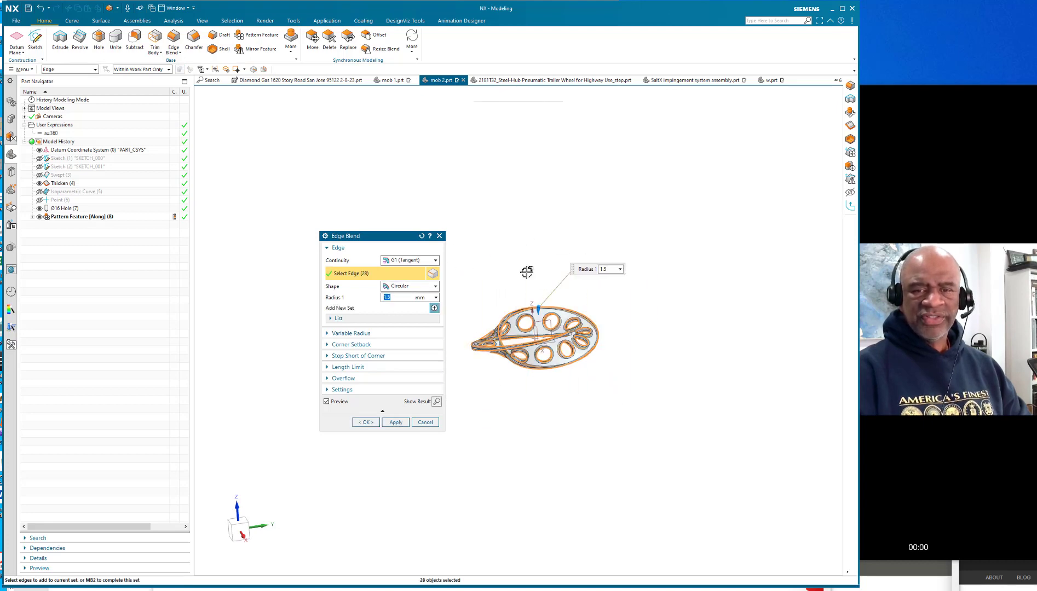
scroll(523, 285, up, 5)
scroll(587, 395, up, 3)
drag(569, 366, 571, 379)
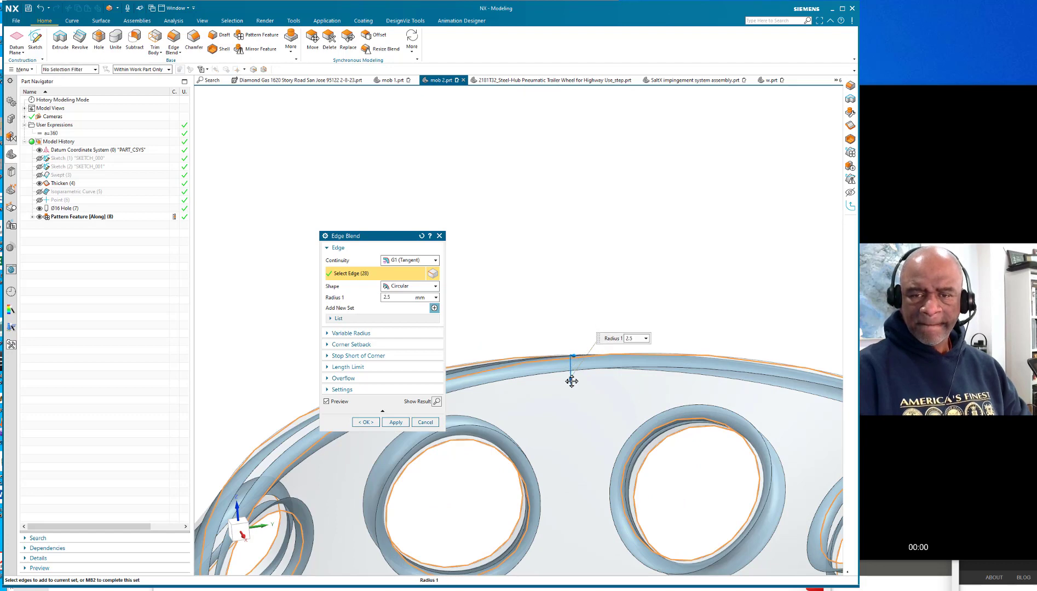
scroll(577, 323, down, 4)
middle_drag(544, 297, 558, 356)
key(Return)
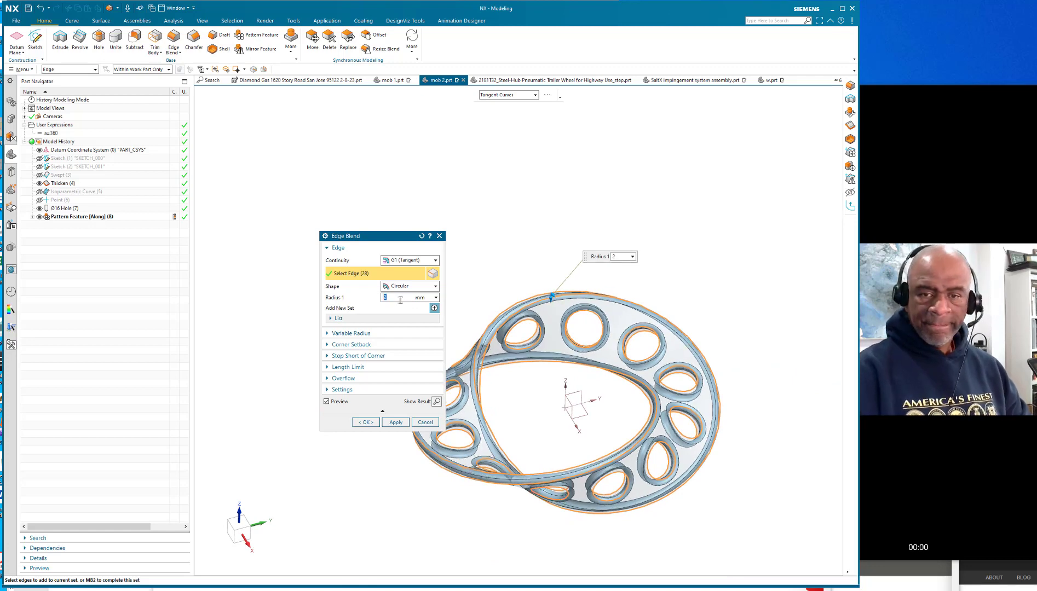
click(366, 422)
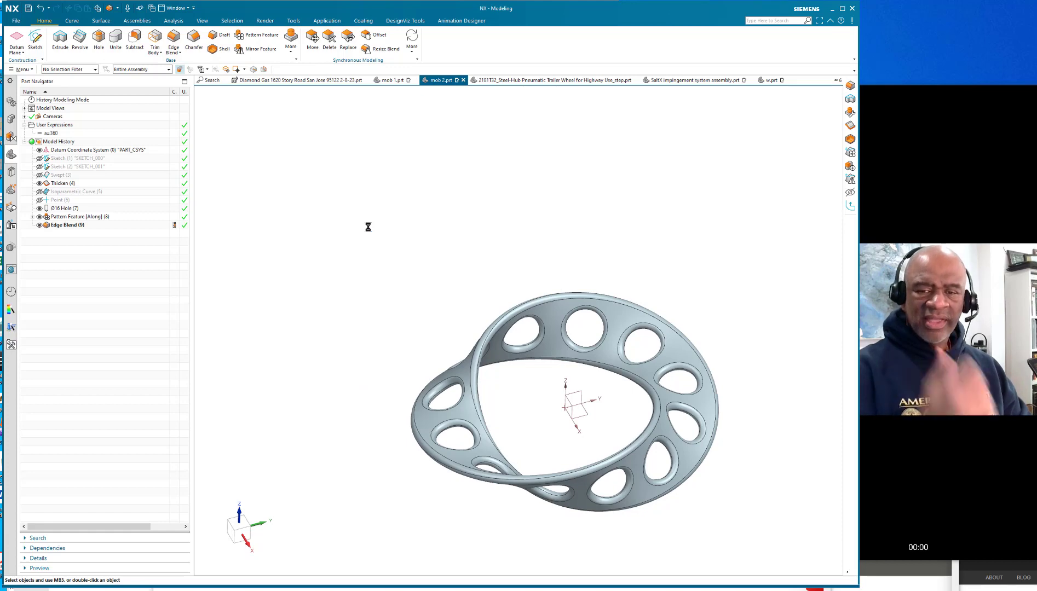
middle_drag(479, 231, 489, 206)
mouse_move(408, 325)
middle_down()
mouse_move(430, 336)
mouse_move(398, 343)
mouse_move(412, 334)
mouse_move(401, 333)
middle_up()
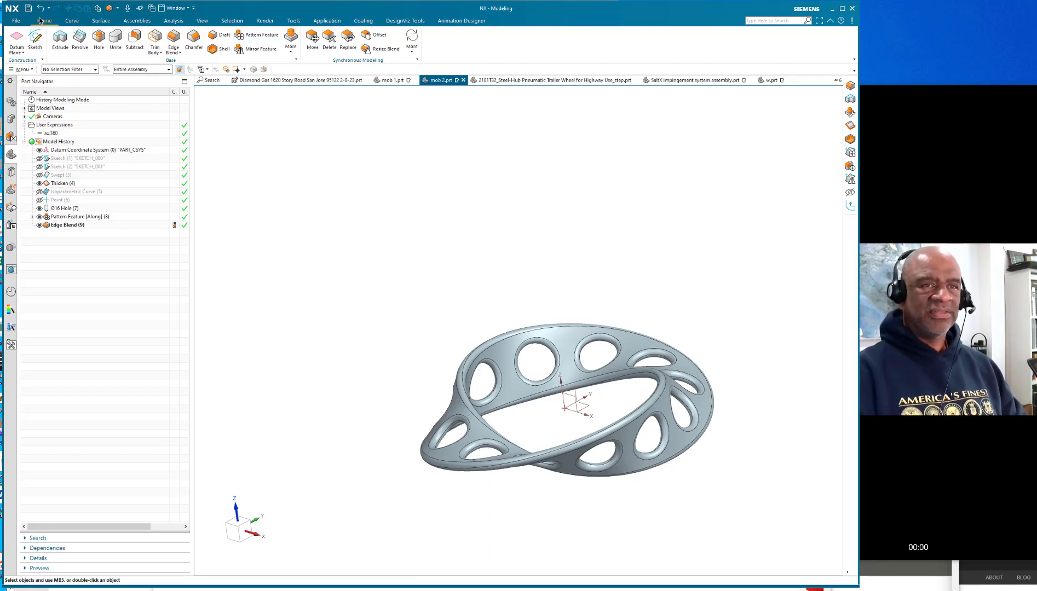
Start a circular Pattern Geometry of the Möbius body rotating about the datum Z axis.
click(290, 47)
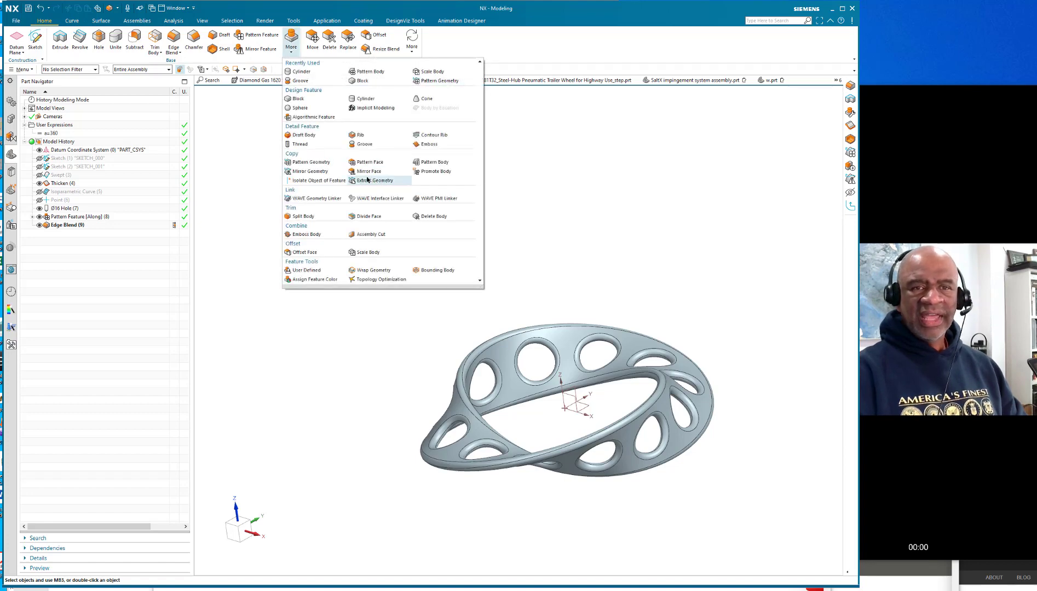
click(311, 164)
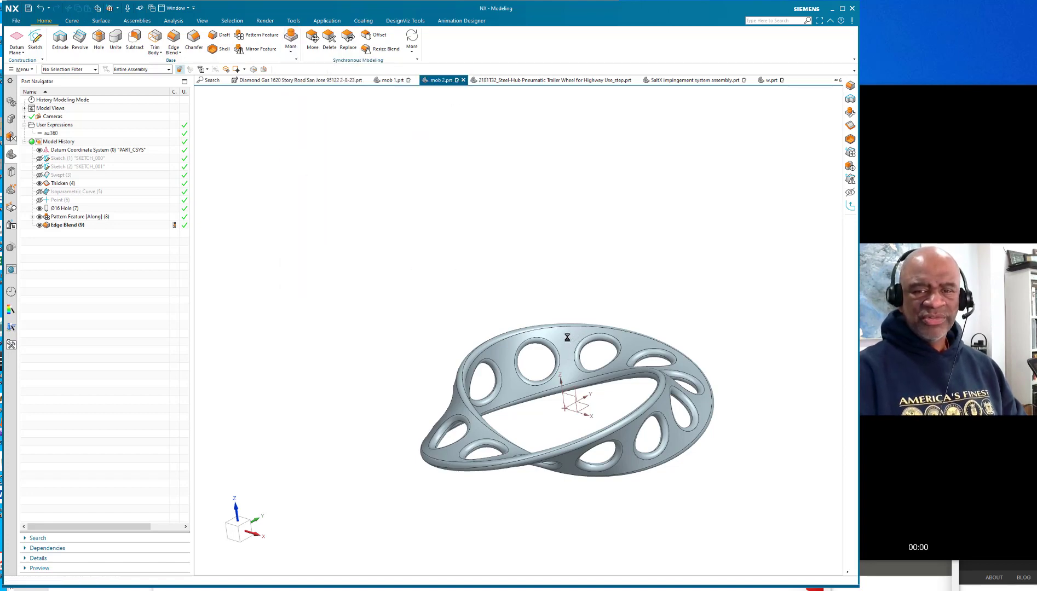
click(571, 319)
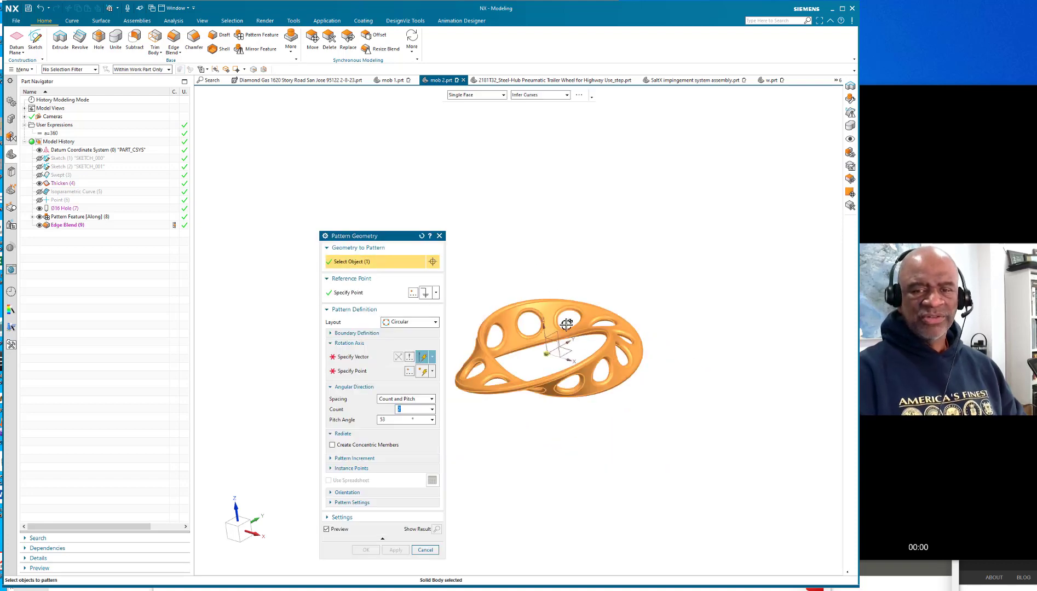
mouse_move(660, 435)
middle_down()
mouse_move(653, 430)
mouse_move(654, 444)
middle_up()
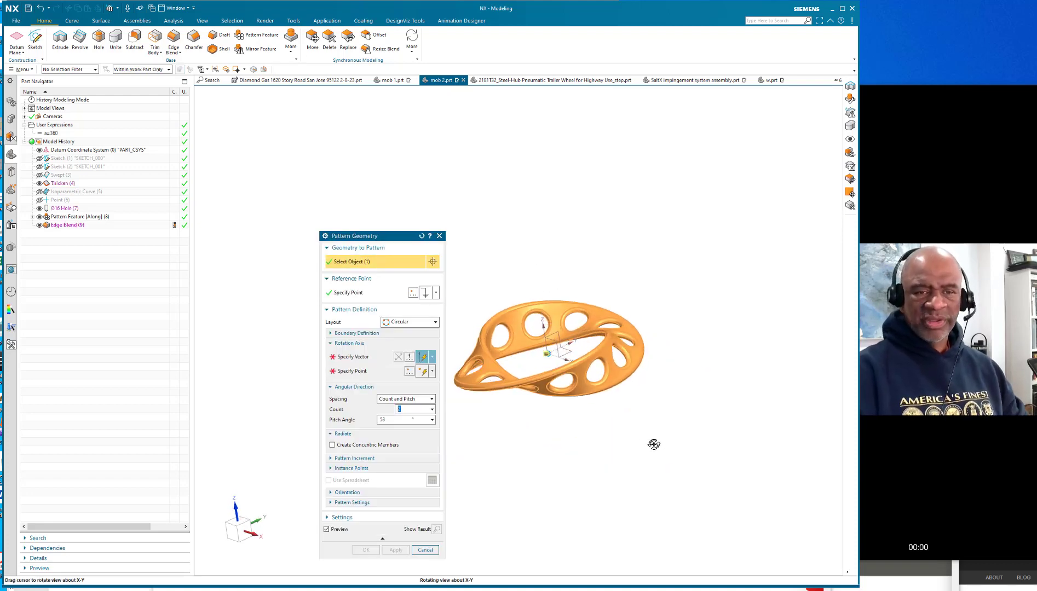
click(349, 357)
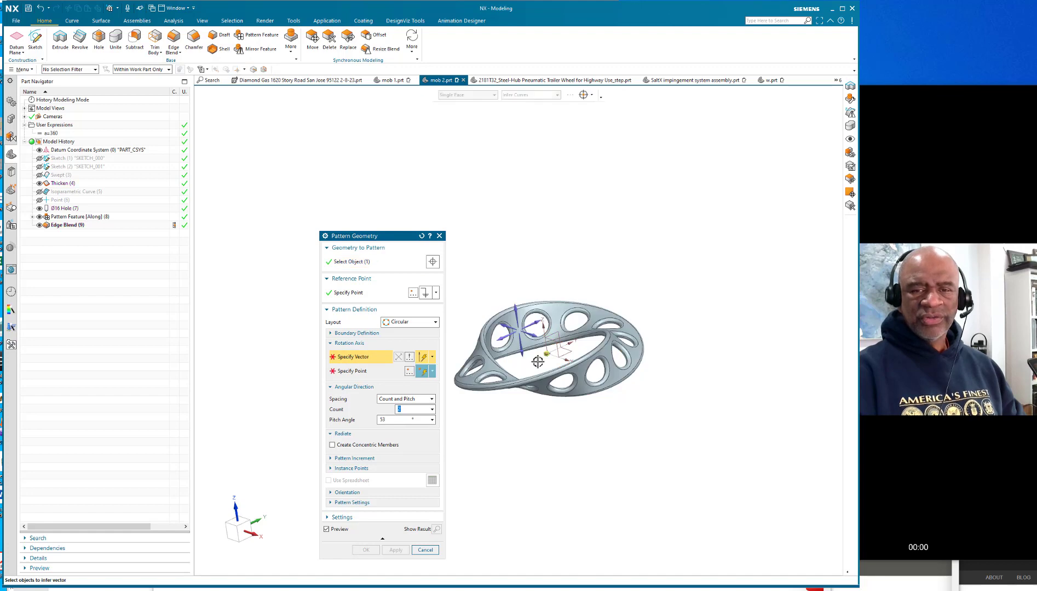
scroll(536, 328, up, 3)
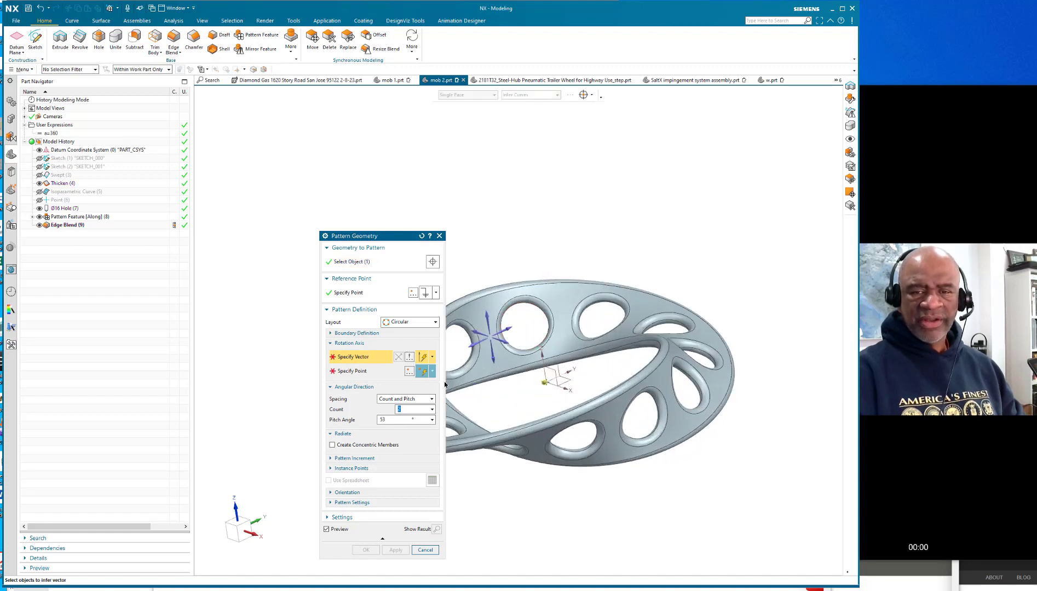
click(541, 341)
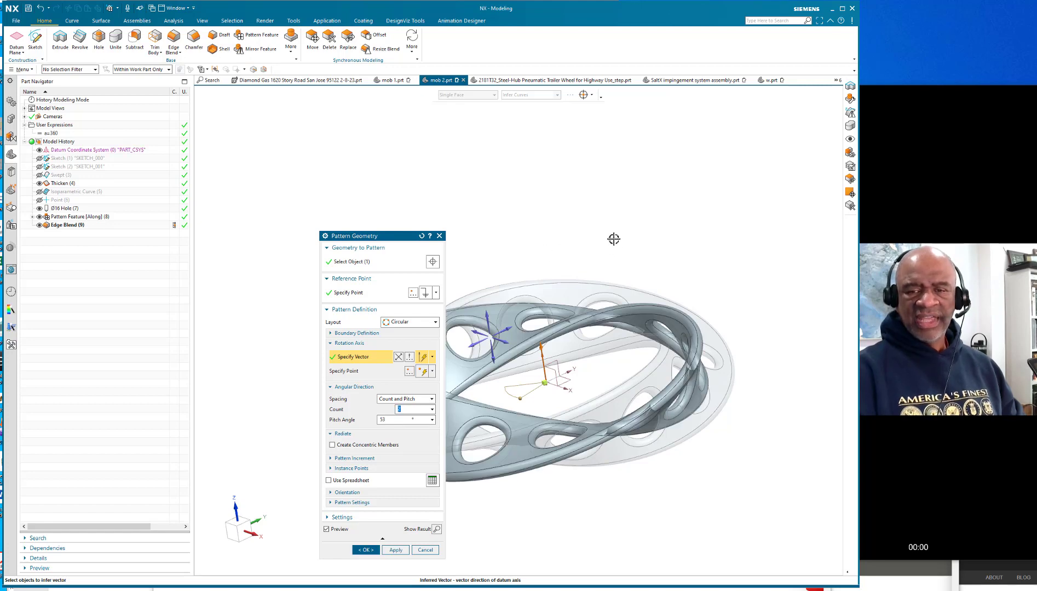
middle_drag(611, 237, 576, 239)
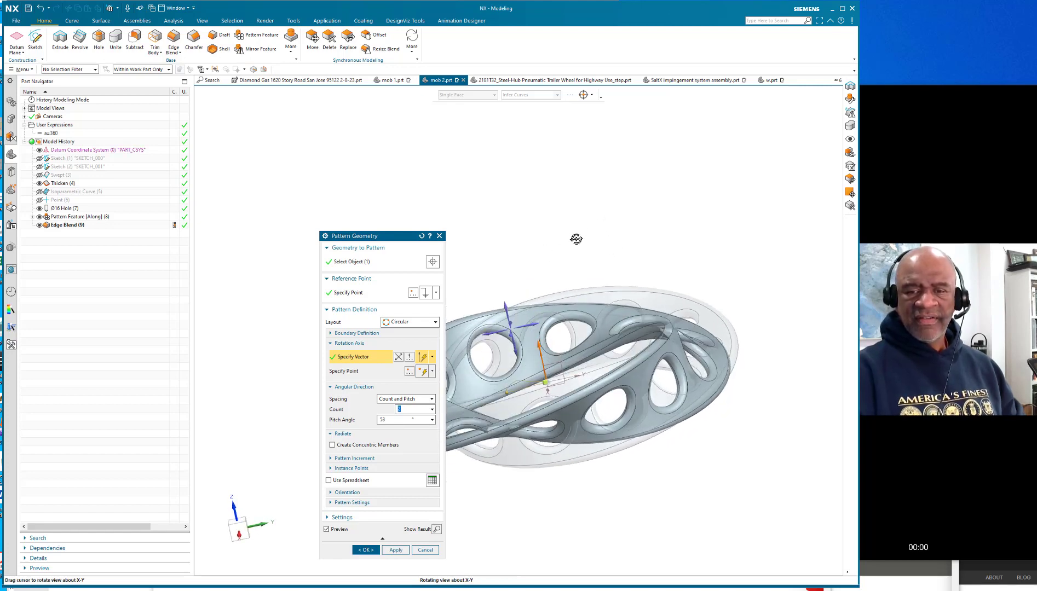
Preview trial pitch angles 45+15, 45+15/2 and 45+3 for the circular pattern.
click(393, 420)
text(45+15)
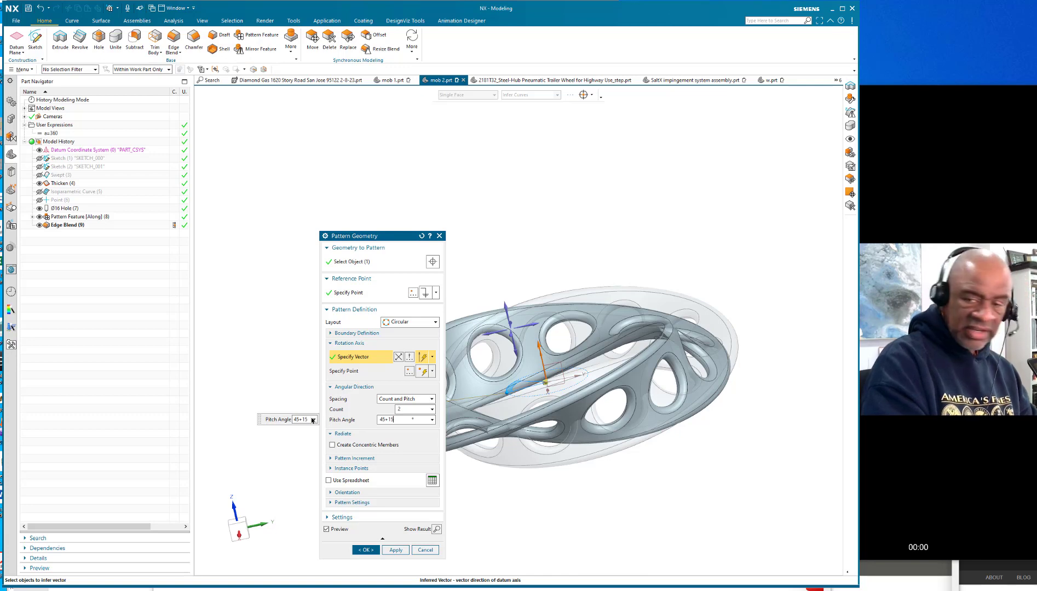
key(Return)
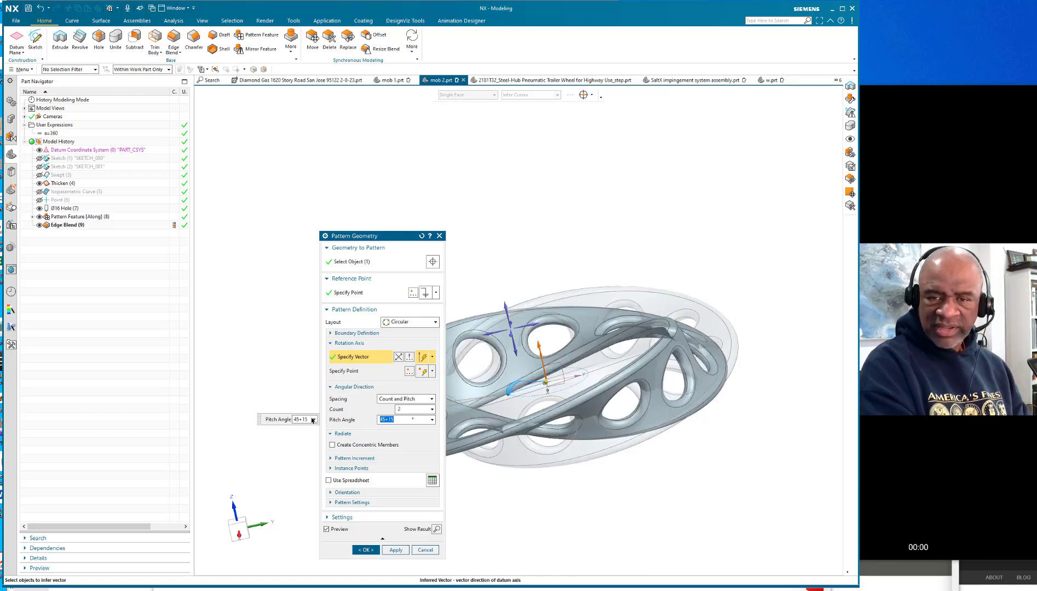
mouse_move(636, 490)
middle_down()
mouse_move(618, 496)
mouse_move(653, 499)
mouse_move(641, 478)
mouse_move(638, 486)
middle_up()
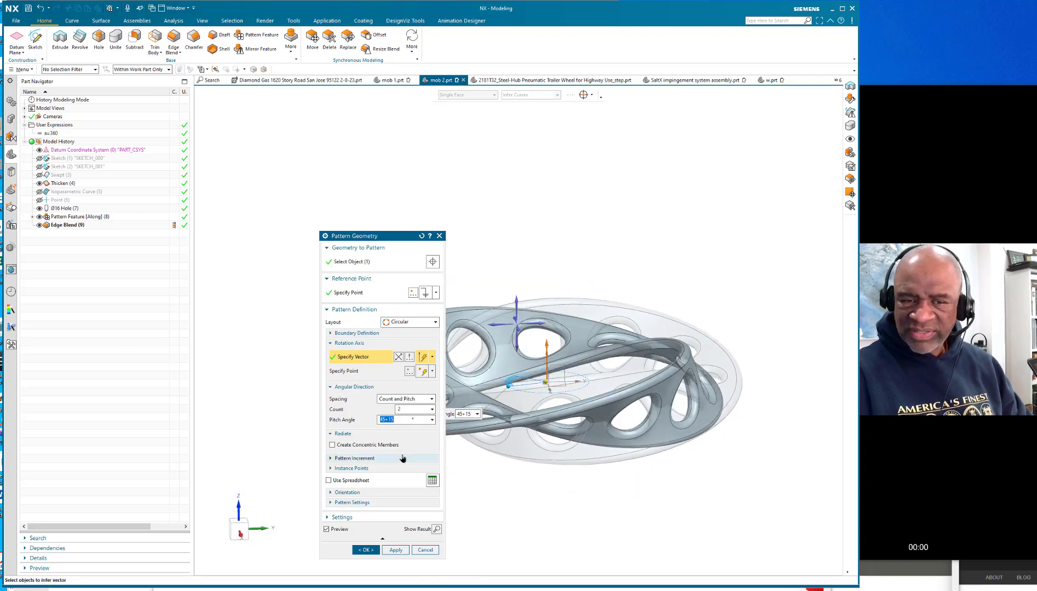
click(399, 419)
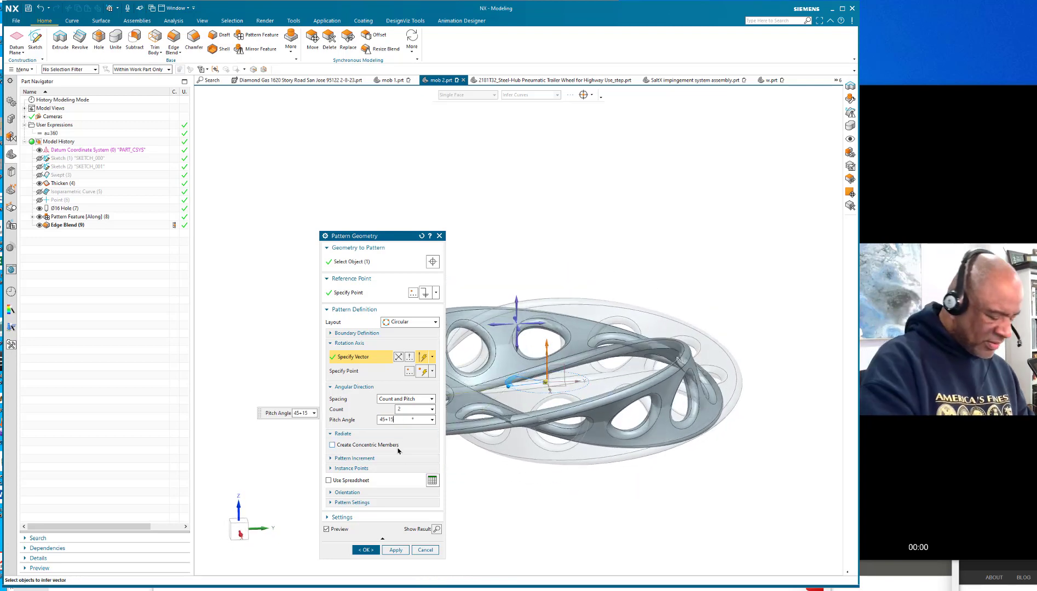
key(Return)
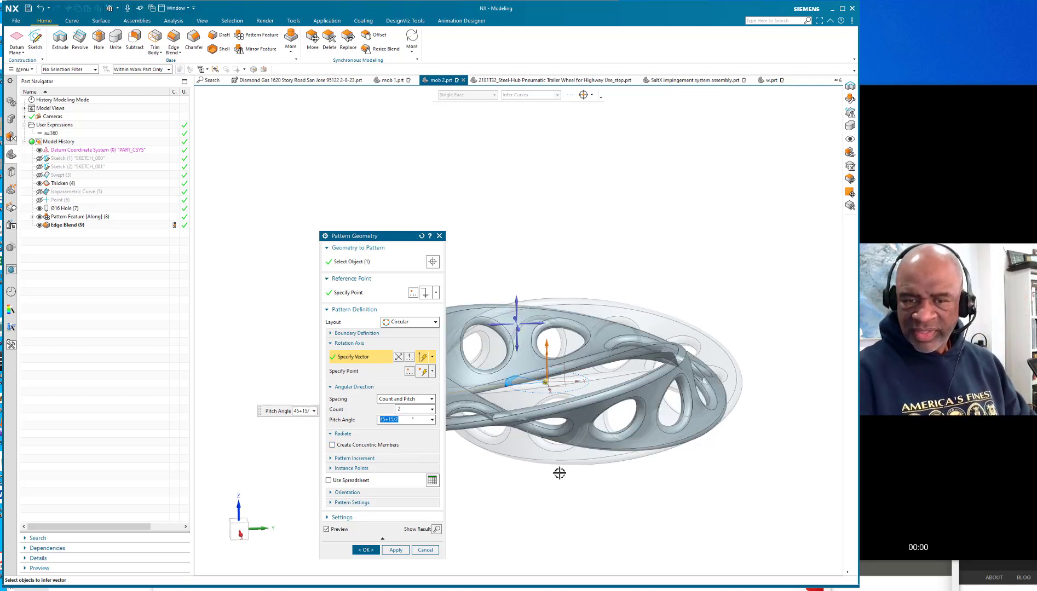
middle_drag(558, 475, 558, 477)
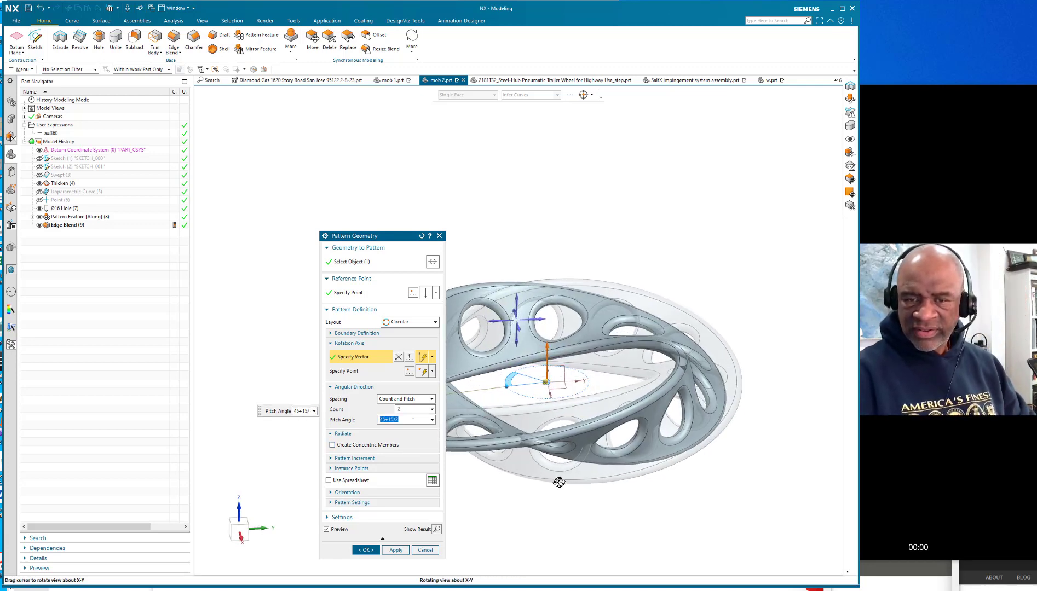
click(399, 419)
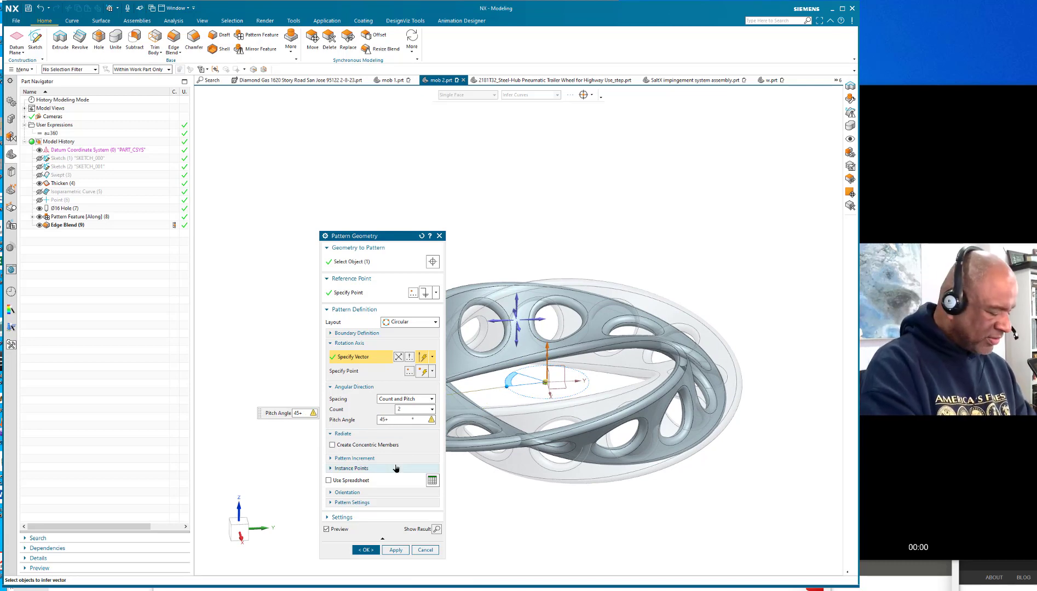
text(3)
key(Return)
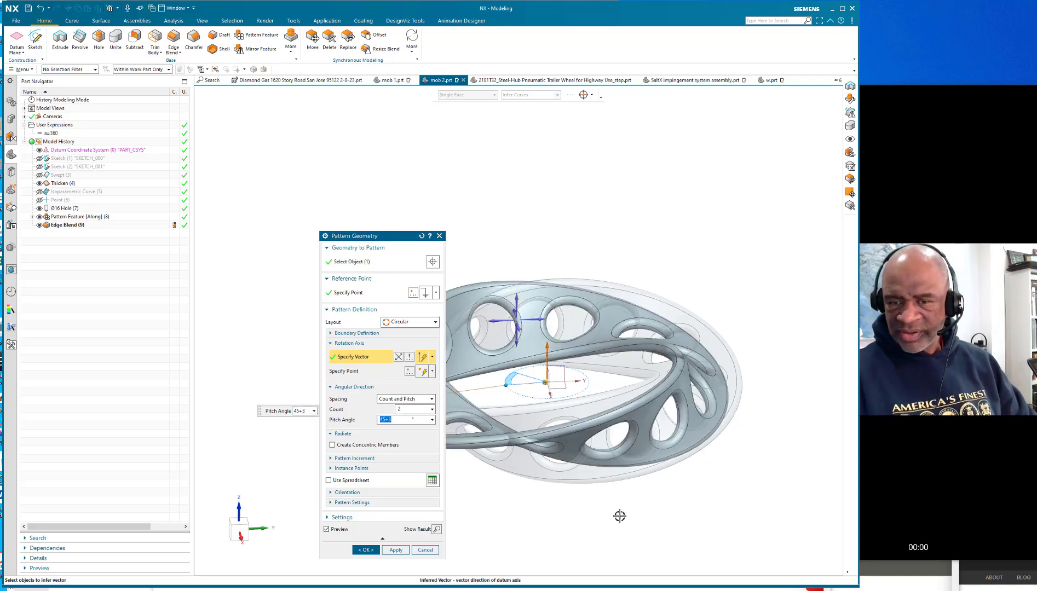
middle_drag(618, 514, 523, 475)
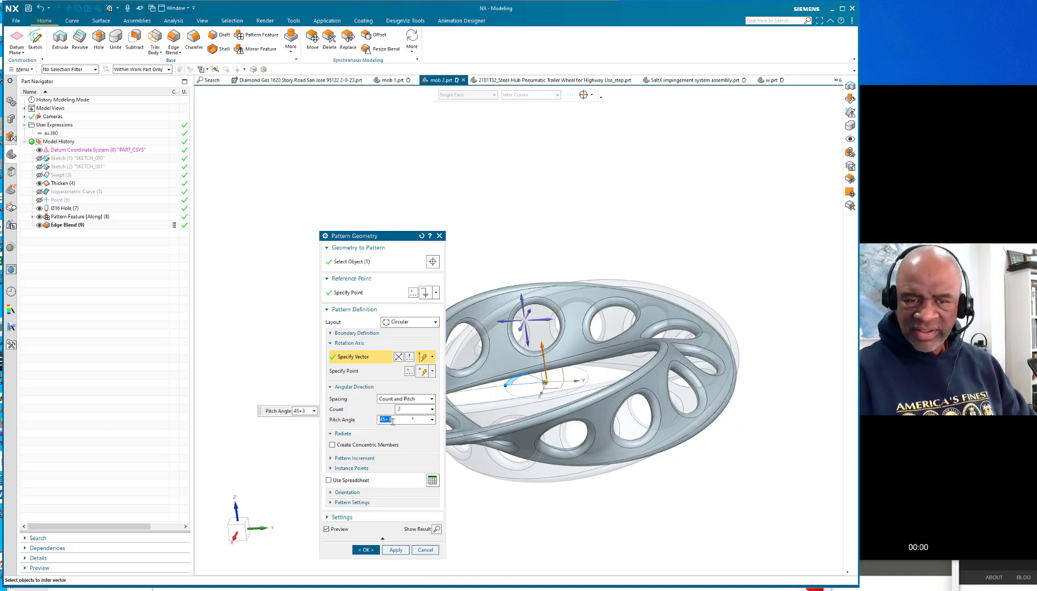
Set the pitch angle to 45° and create the circular pattern.
text(45)
key(Return)
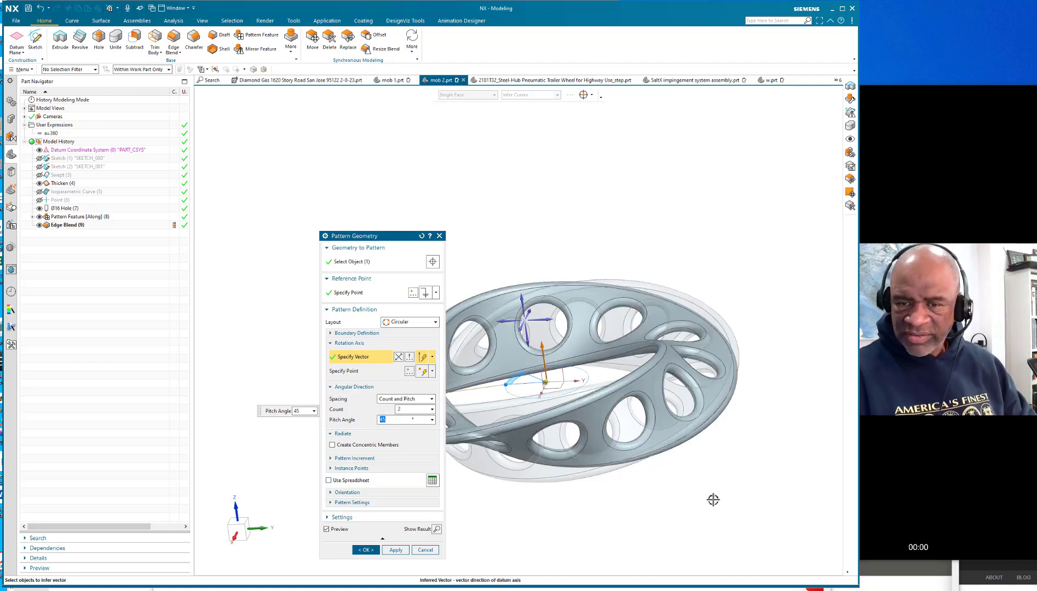
middle_drag(703, 468, 745, 453)
click(366, 550)
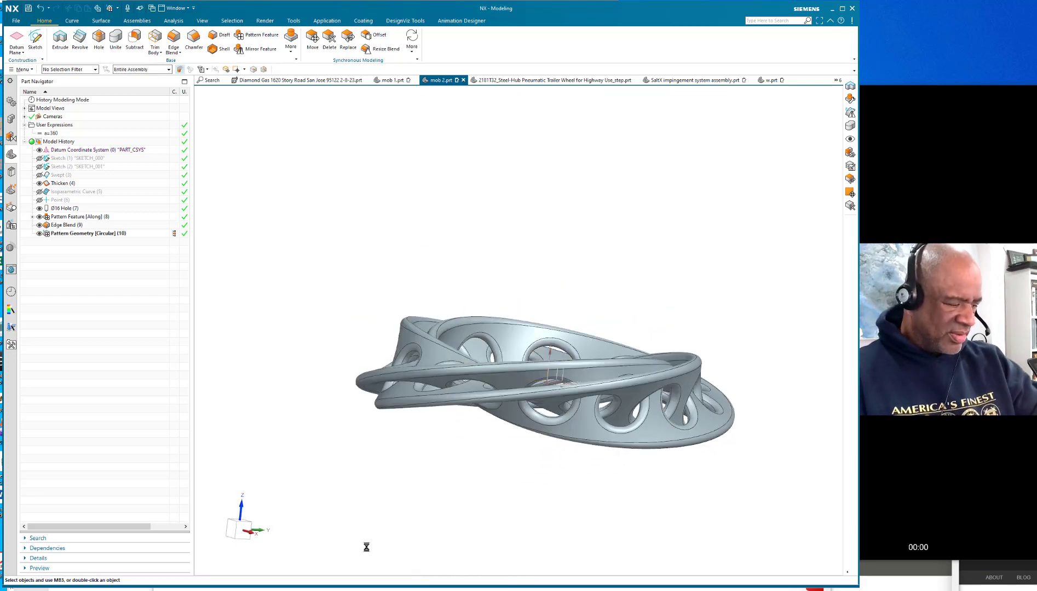
Use Edit Object Display (Ctrl+J) to colour the patterned loop body blue.
middle_drag(580, 494, 552, 522)
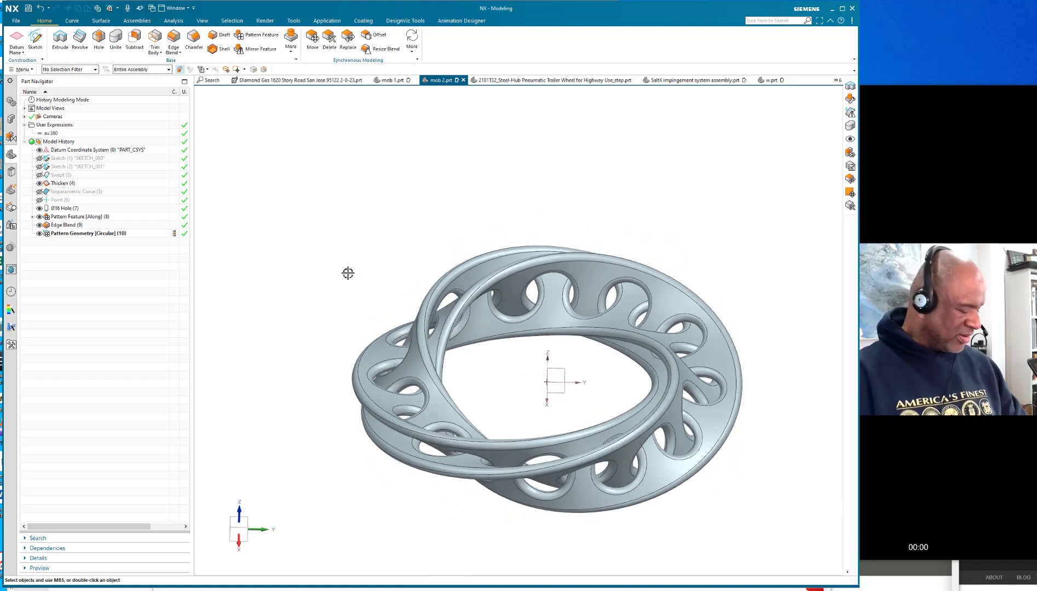
key(ctrl+j)
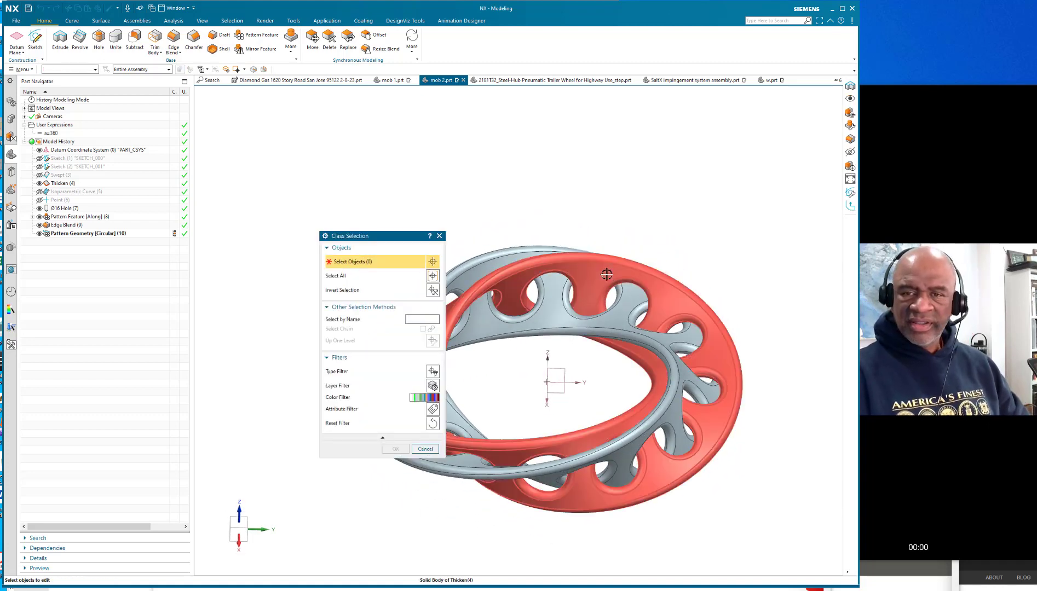
click(605, 275)
click(395, 449)
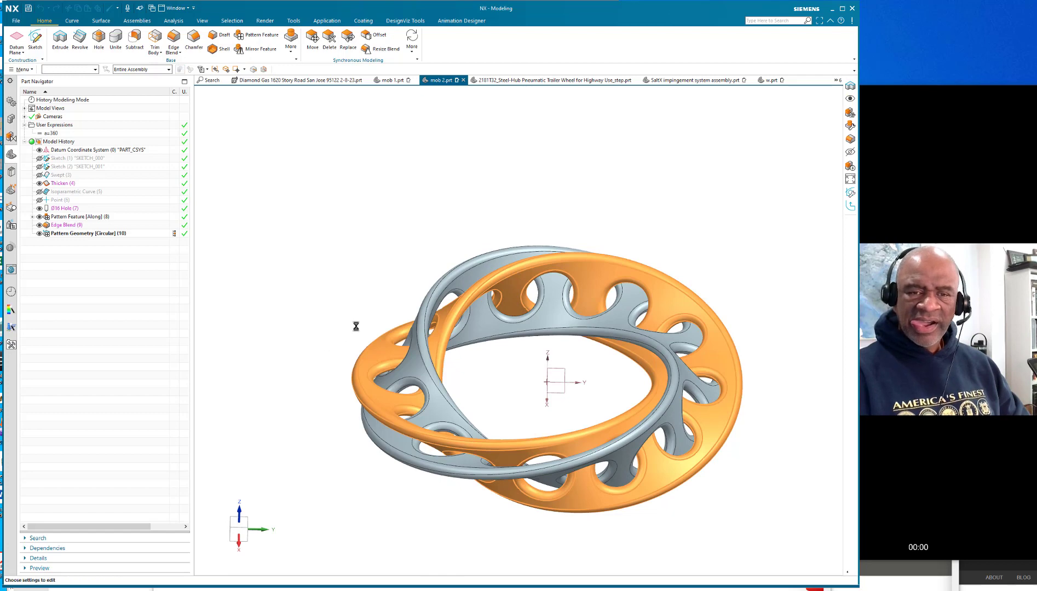
click(417, 285)
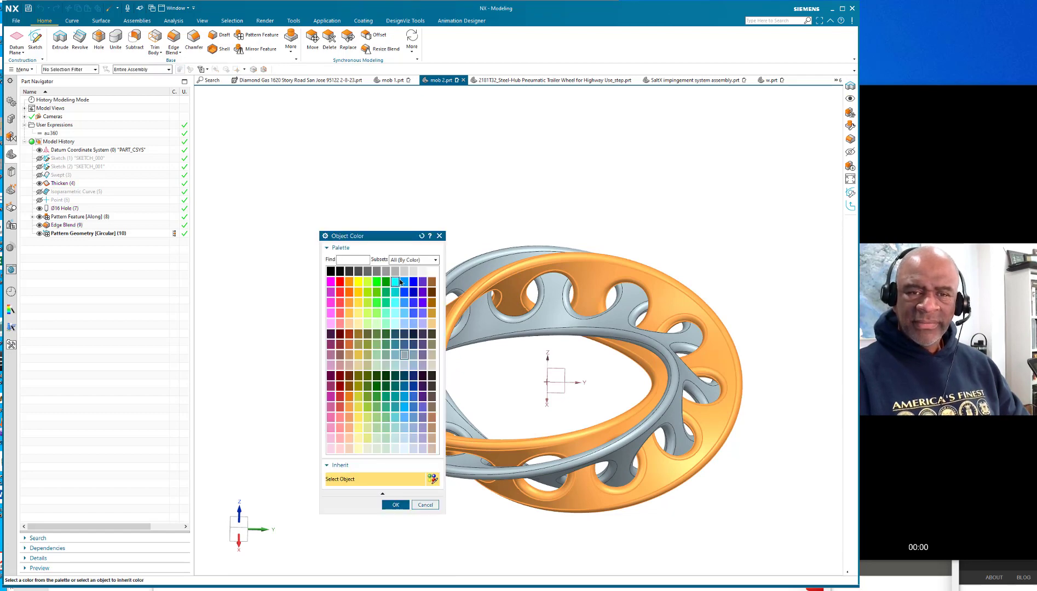
click(396, 504)
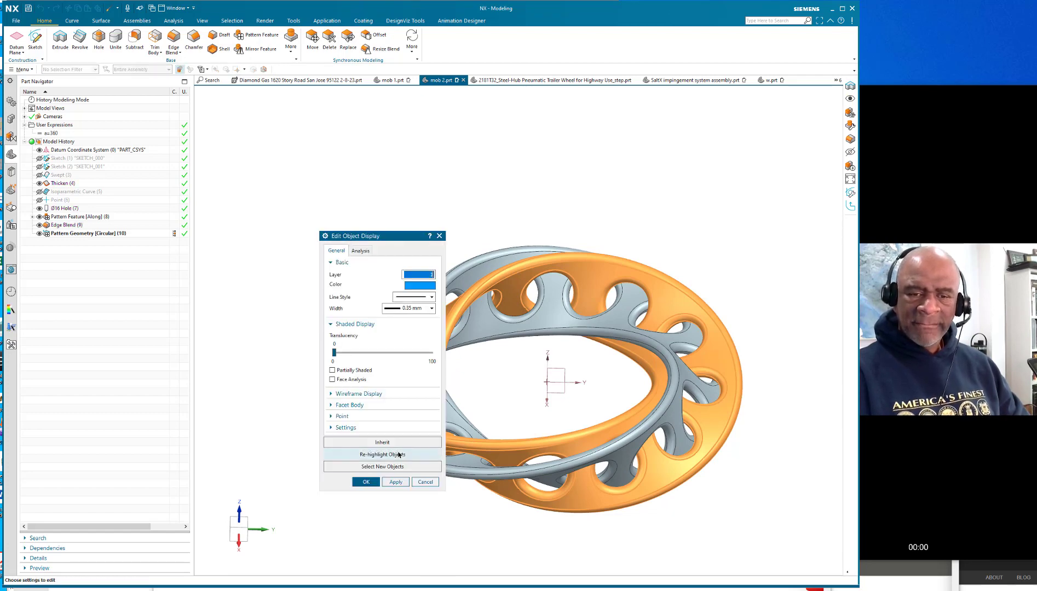
click(391, 481)
click(362, 482)
middle_drag(699, 222, 500, 286)
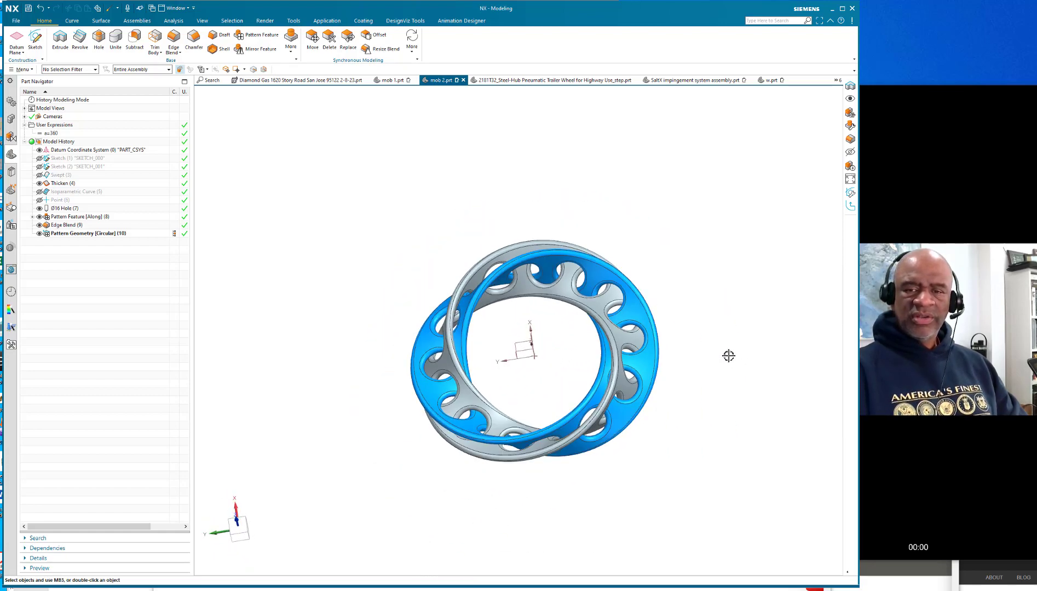
Edit user expression a from 360 to 2*360 to double-twist both loops.
shift+middle_drag(727, 354, 644, 304)
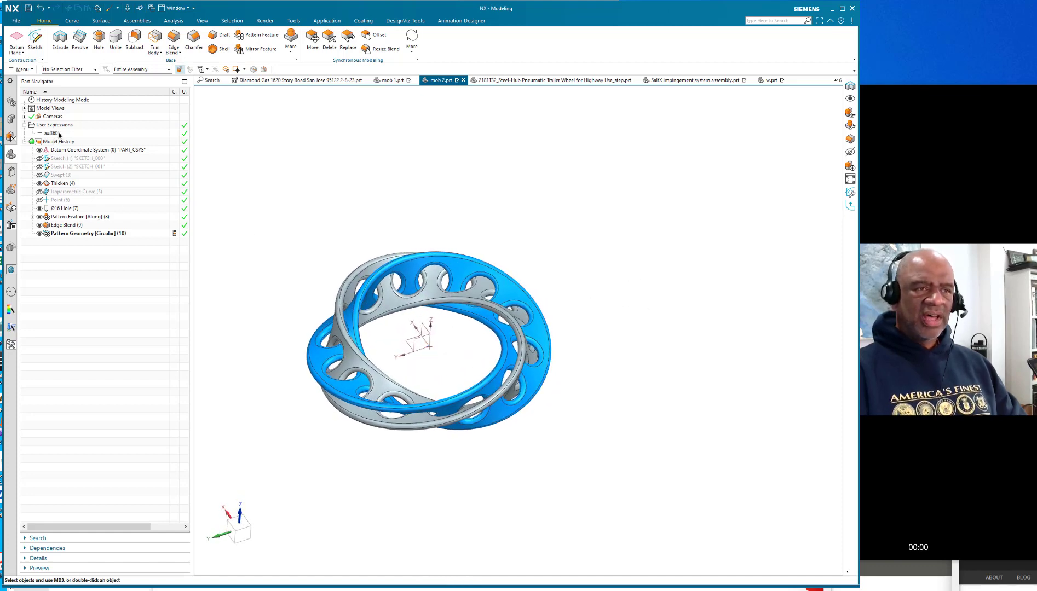
click(53, 133)
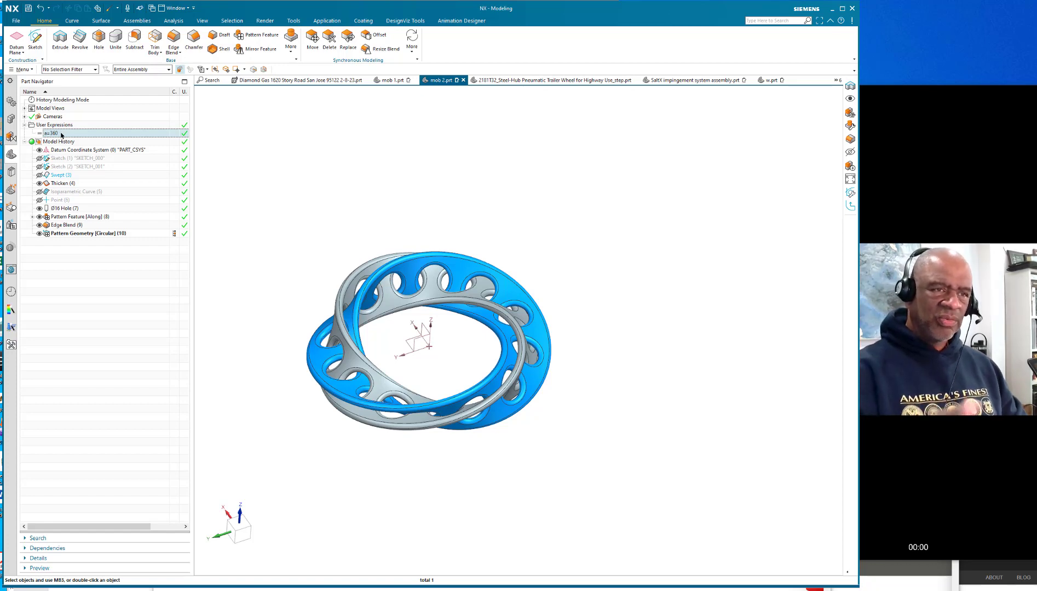
double_click(72, 134)
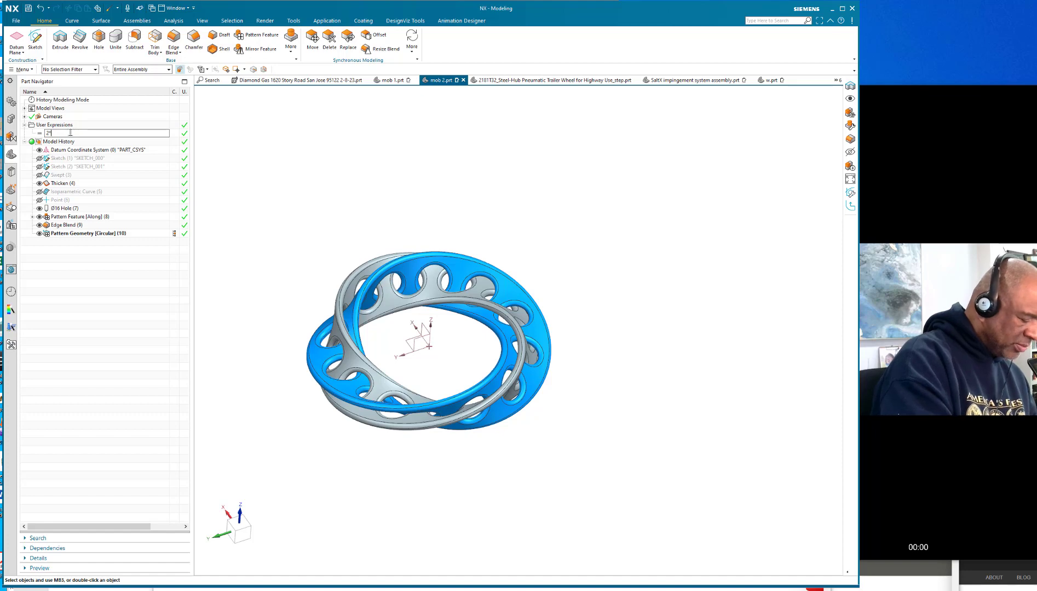
text(2*)
key(Return)
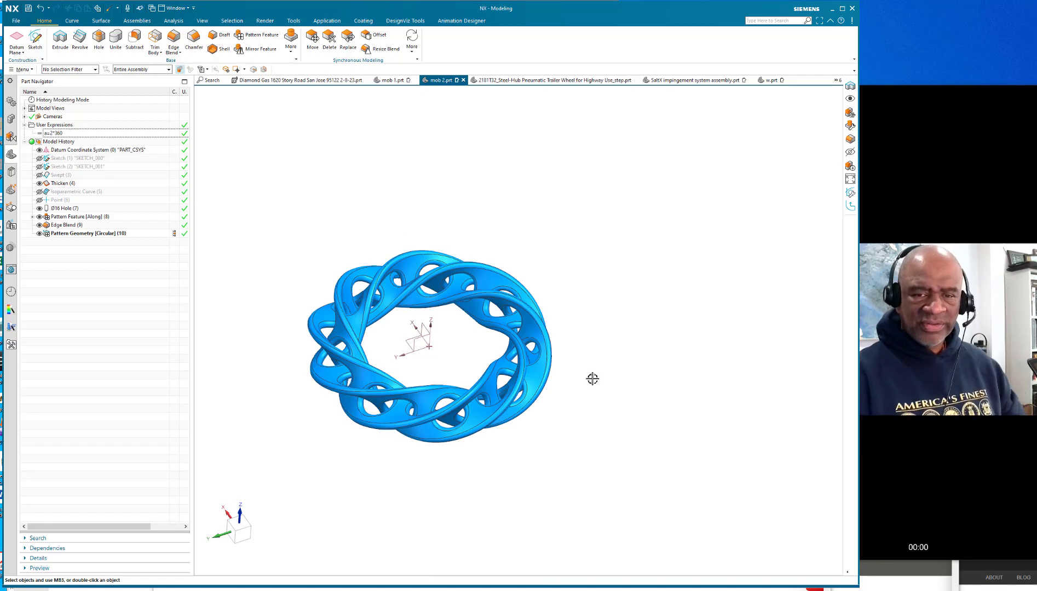
key(ctrl+j)
Select the other loop body and set its display colour to magenta.
click(515, 281)
click(388, 449)
click(431, 287)
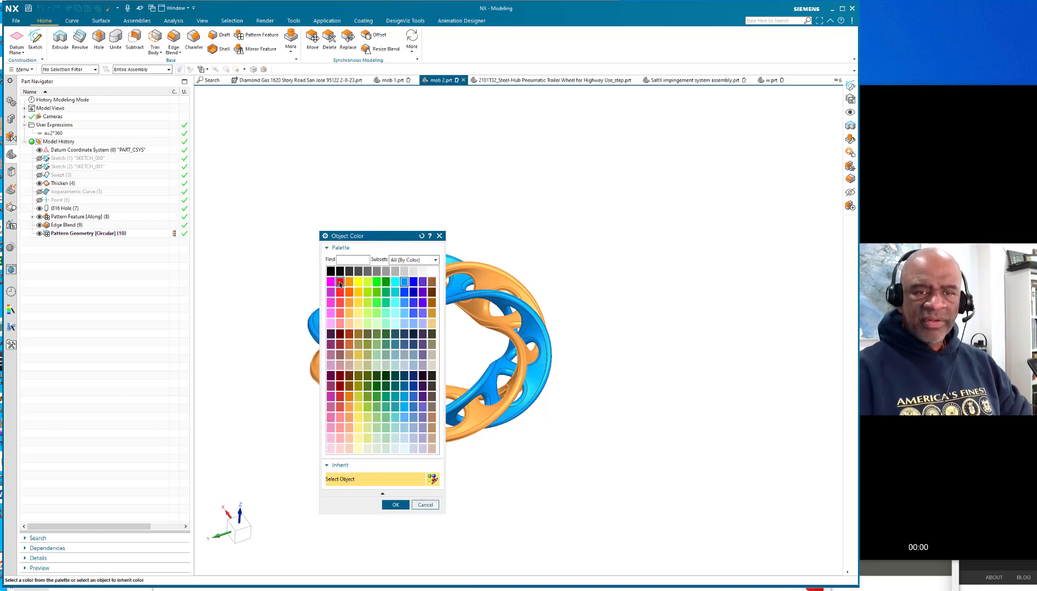
click(330, 281)
click(395, 503)
click(394, 482)
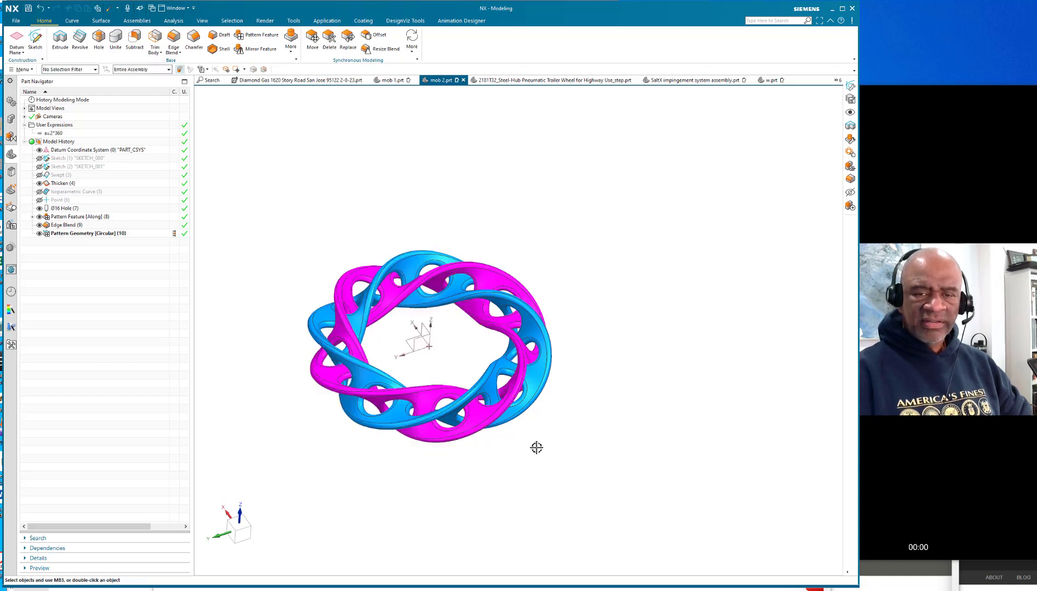
middle_drag(547, 432, 657, 376)
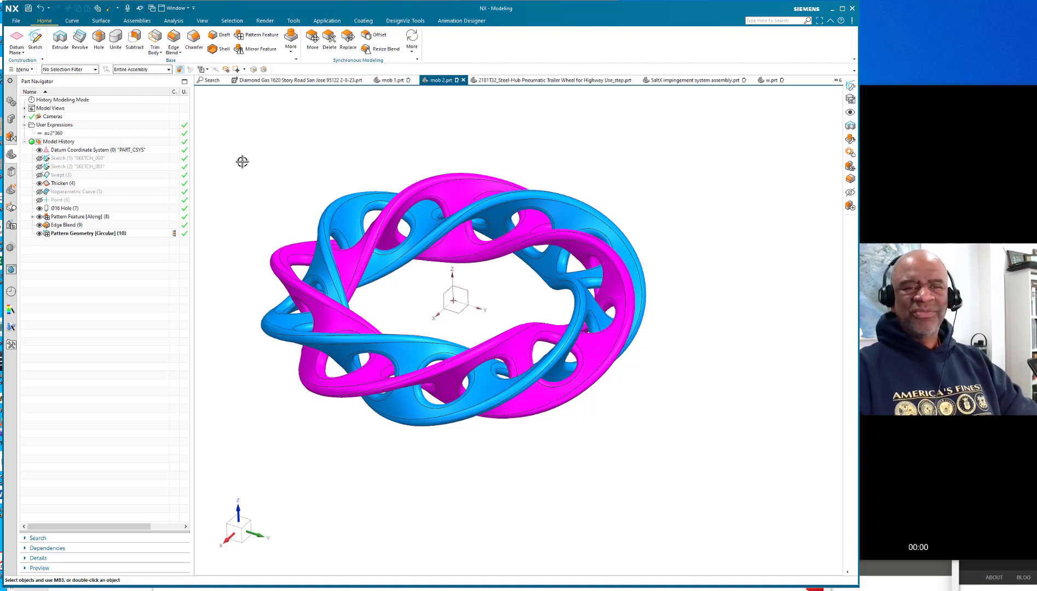
middle_drag(343, 451, 264, 397)
scroll(260, 353, up, 2)
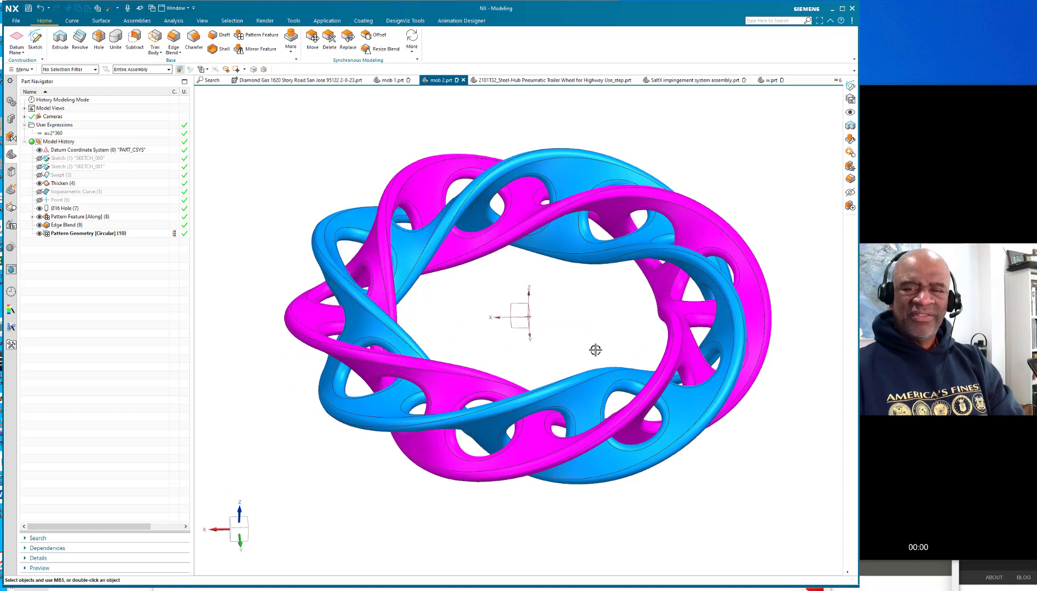
middle_drag(583, 318, 528, 312)
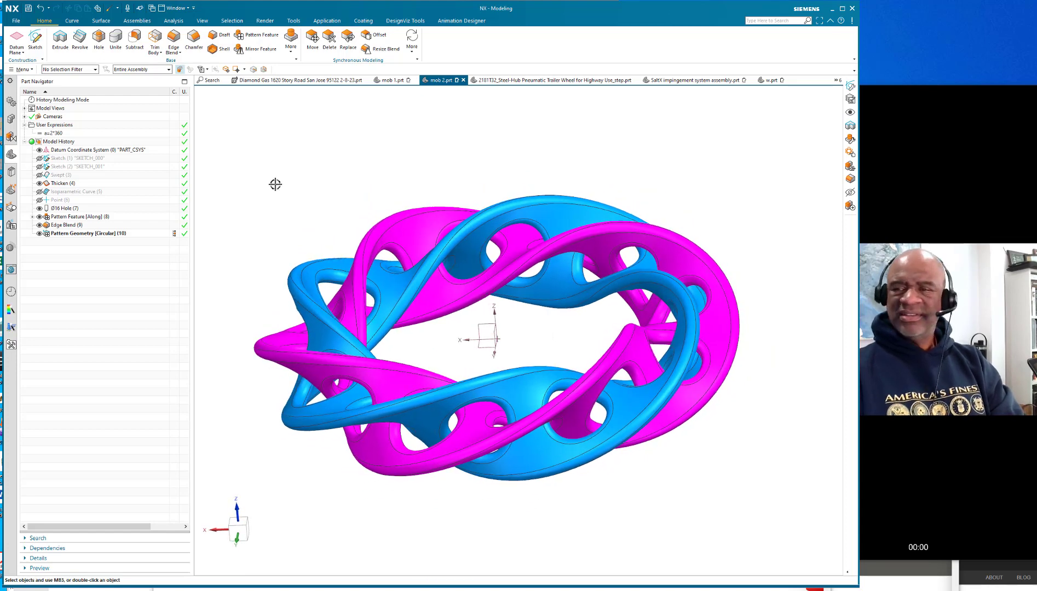